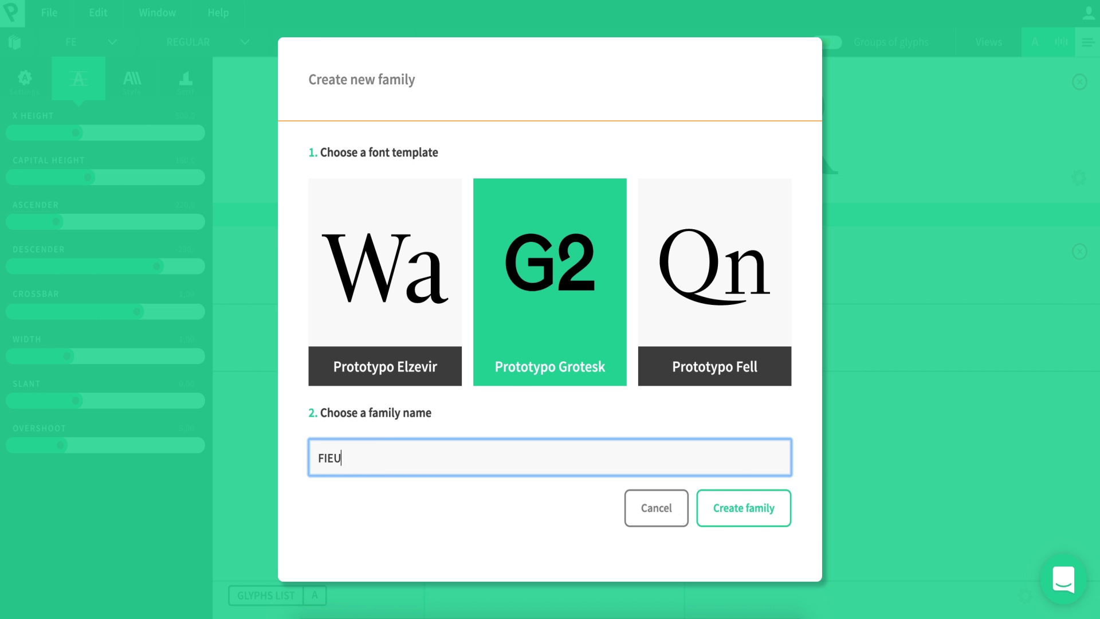
# - Create the FIEUR family from the Prototypo Grotesk template and set its slant to 25.15
pyautogui.click(733, 518)
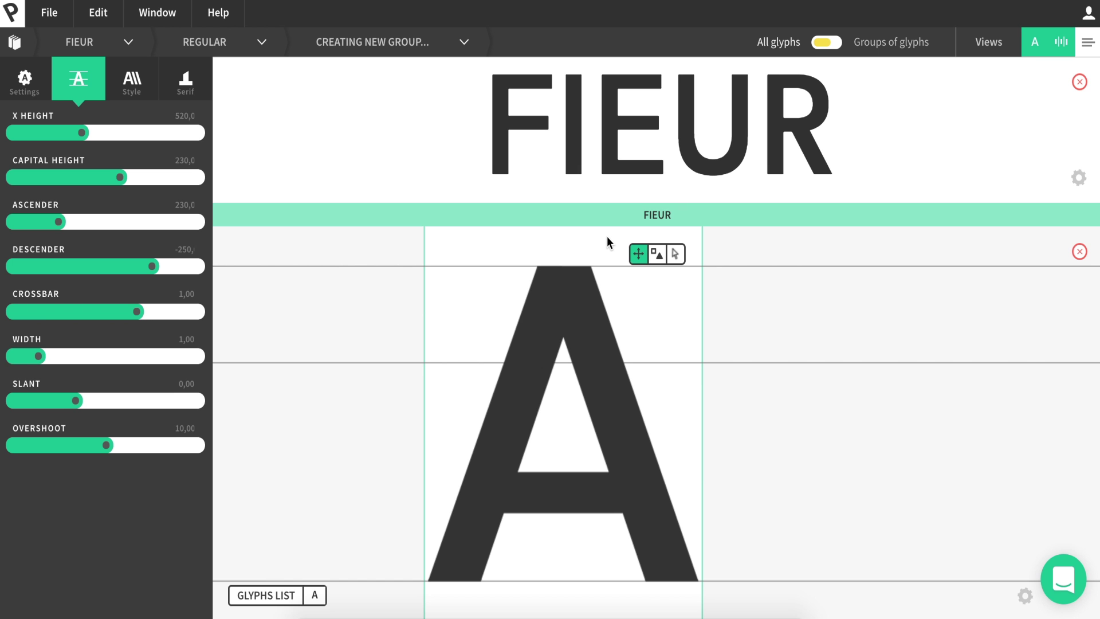
pyautogui.moveTo(77, 400); pyautogui.dragTo(184, 405)
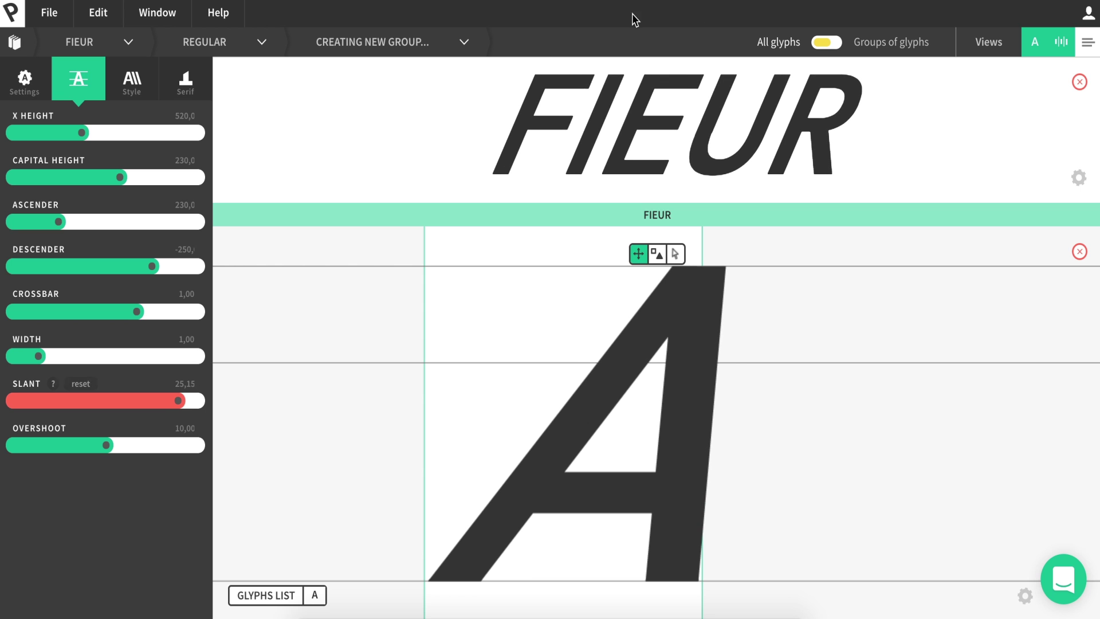
# - Create separate individualization groups for the glyphs F, I, E, U and R, each named after its letter
pyautogui.click(879, 50)
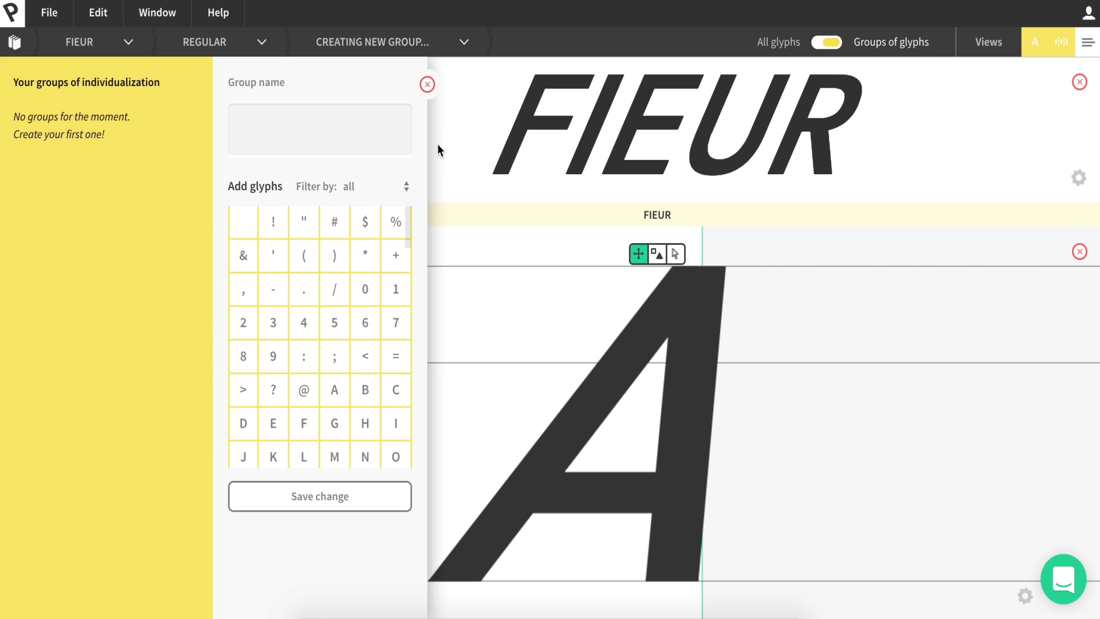
pyautogui.scroll(-2, 360, 378)
pyautogui.click(307, 360)
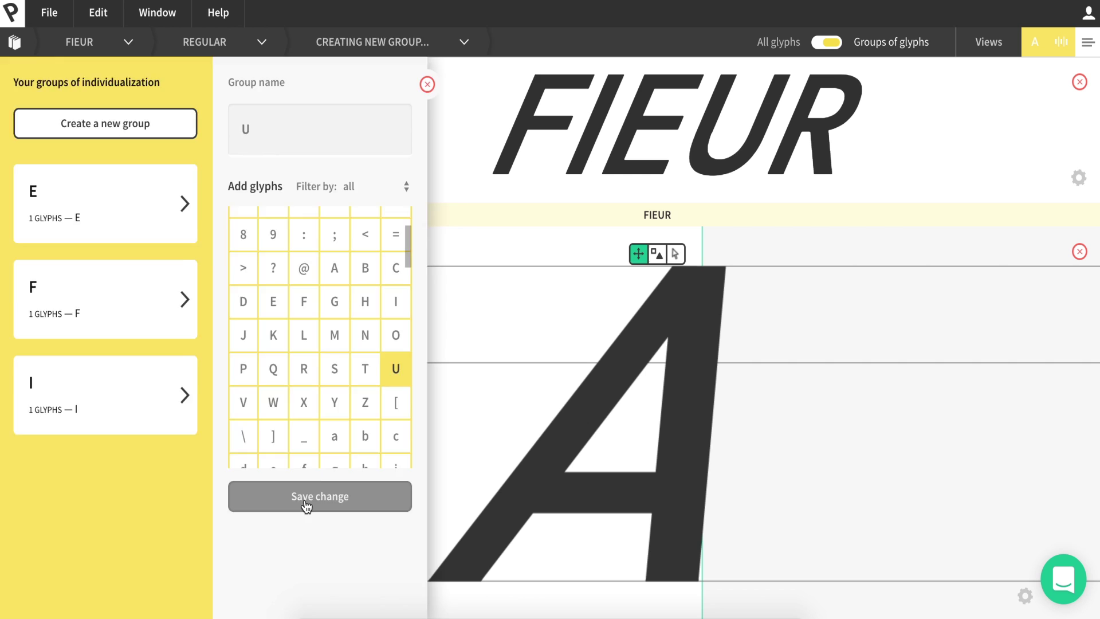
pyautogui.click(306, 497)
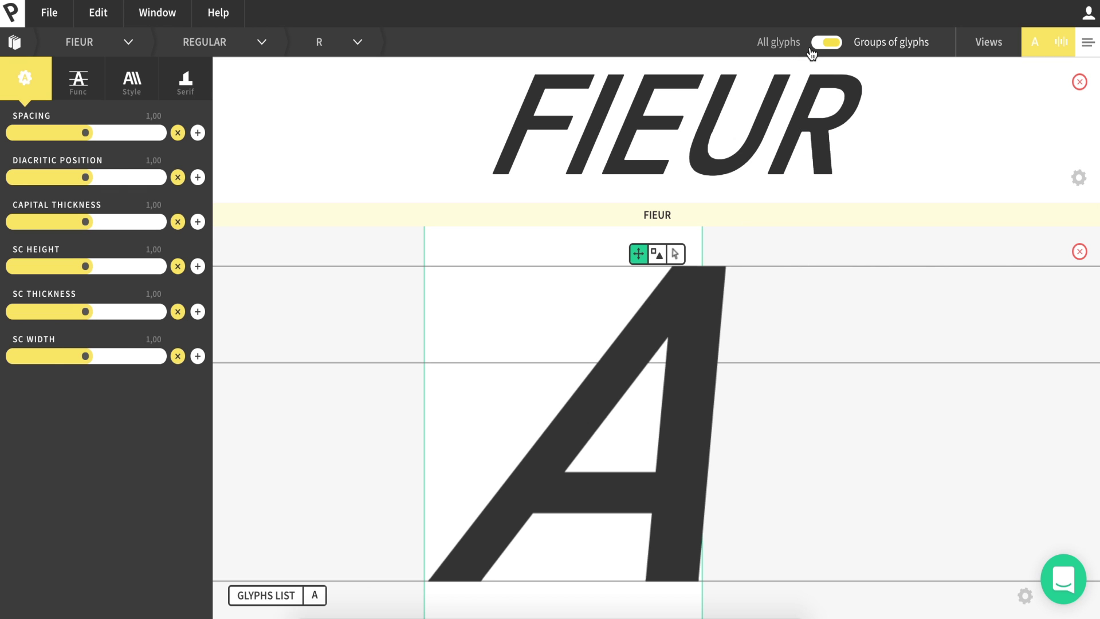
# - Return to editing all glyphs and set the font's thickness to 180
pyautogui.click(826, 41)
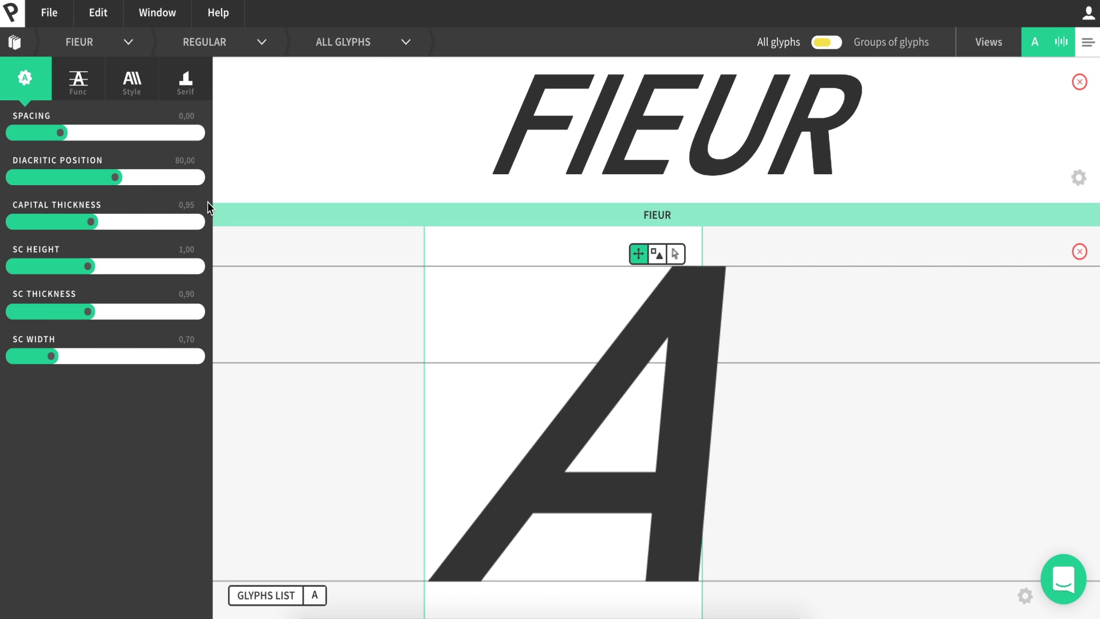
pyautogui.click(79, 79)
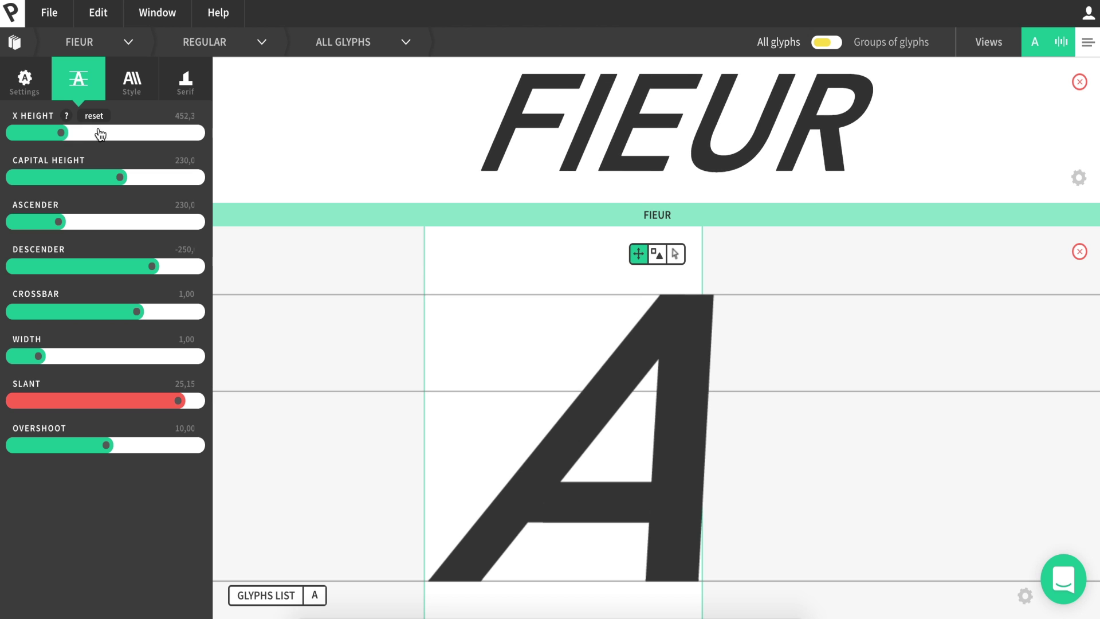
pyautogui.click(24, 81)
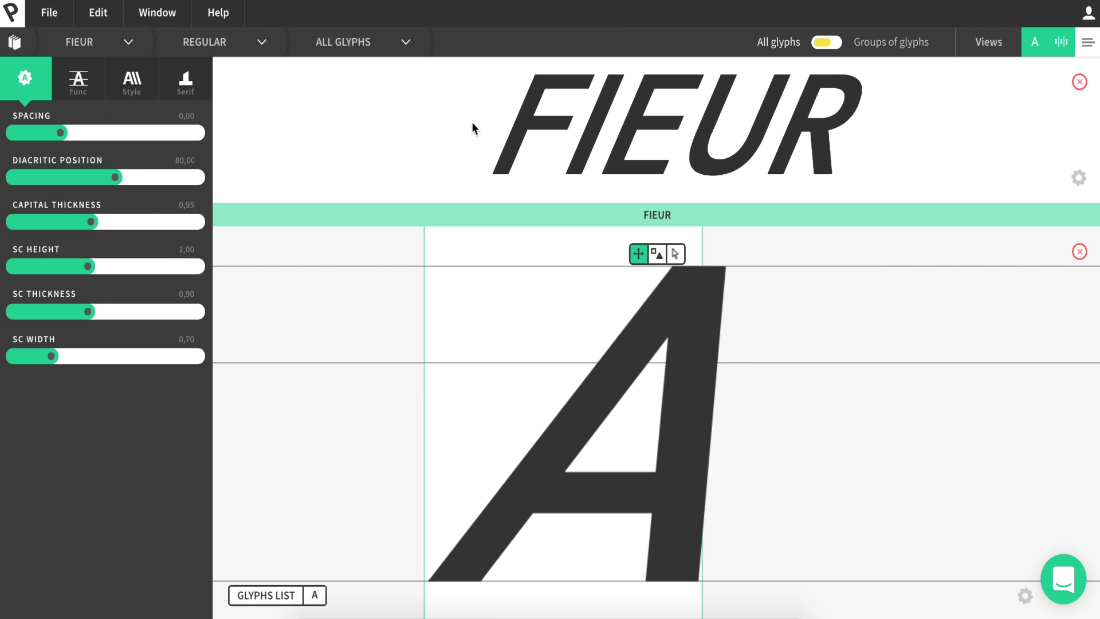
pyautogui.click(134, 83)
pyautogui.moveTo(131, 132); pyautogui.dragTo(217, 136)
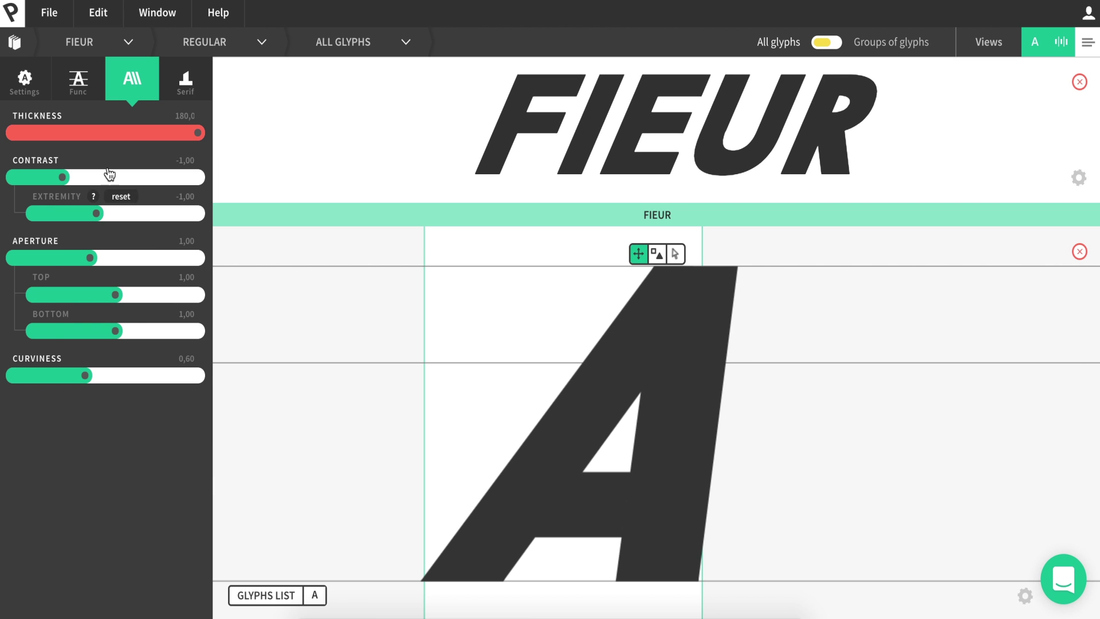
# - Set the capital height to 72.31 and the width to 2.75 for all glyphs
pyautogui.click(95, 91)
pyautogui.moveTo(121, 181); pyautogui.dragTo(44, 179)
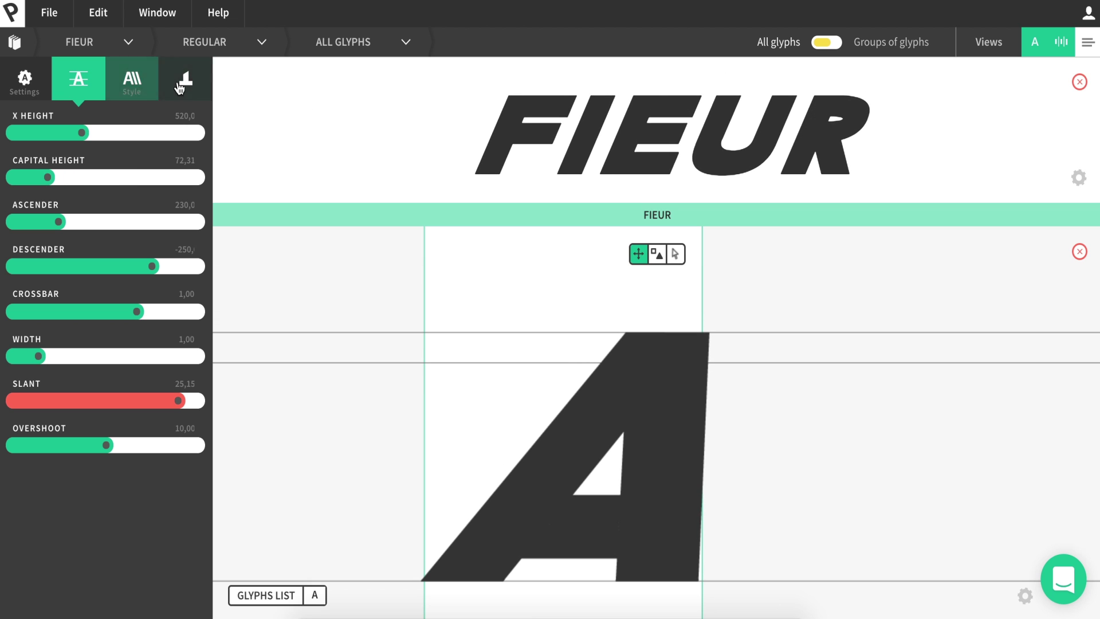
pyautogui.click(132, 80)
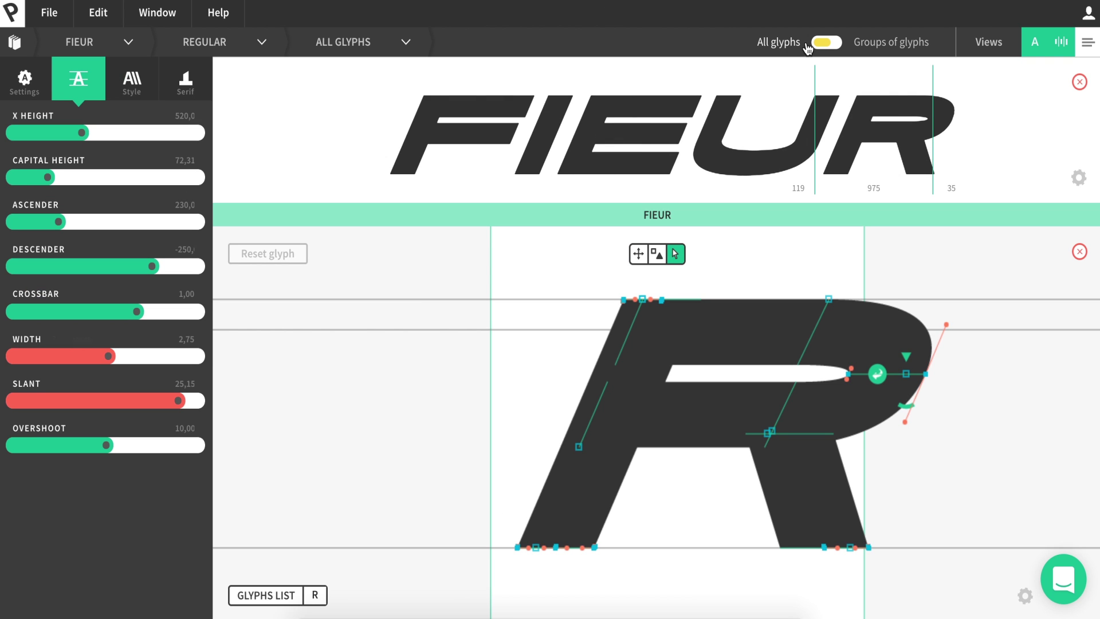
# - Open the F group for parameter editing and set its additive thickness to -88
pyautogui.click(868, 46)
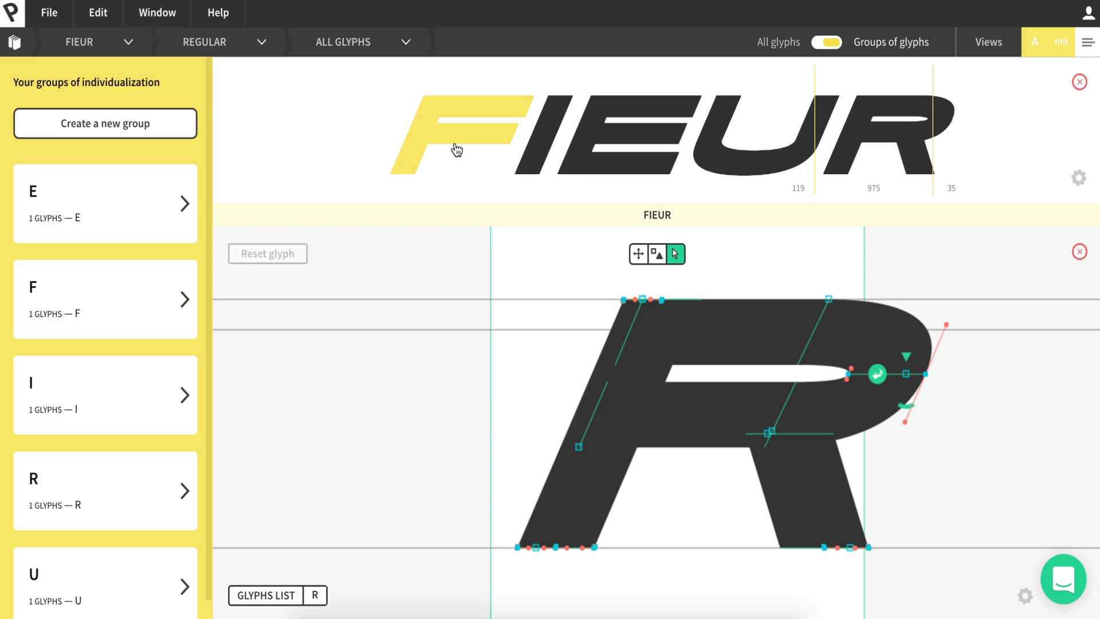
pyautogui.click(43, 319)
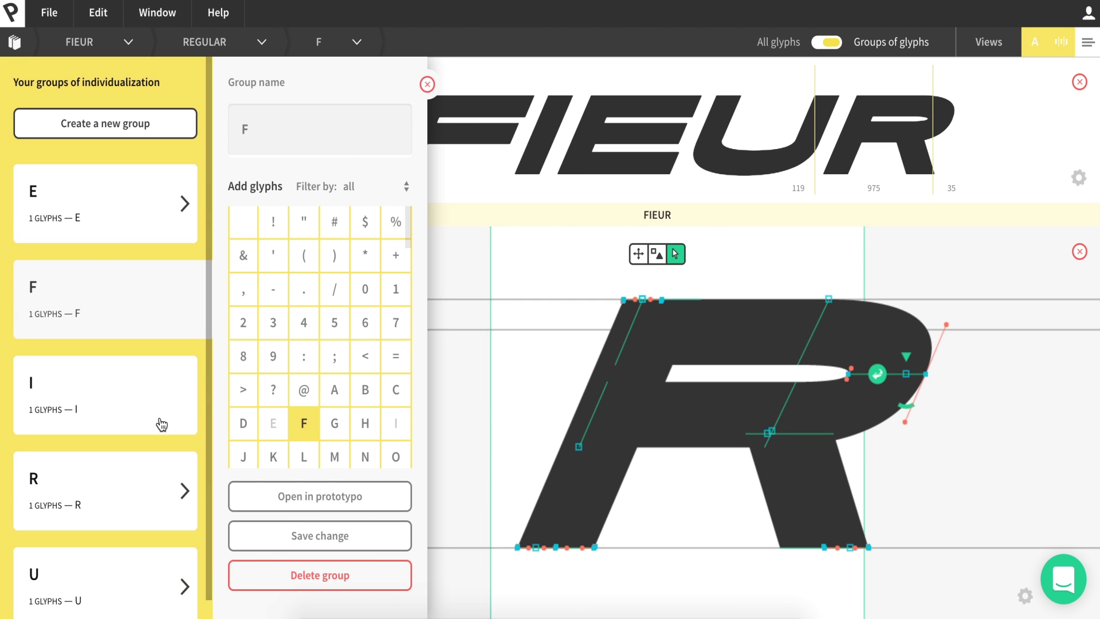
pyautogui.click(259, 493)
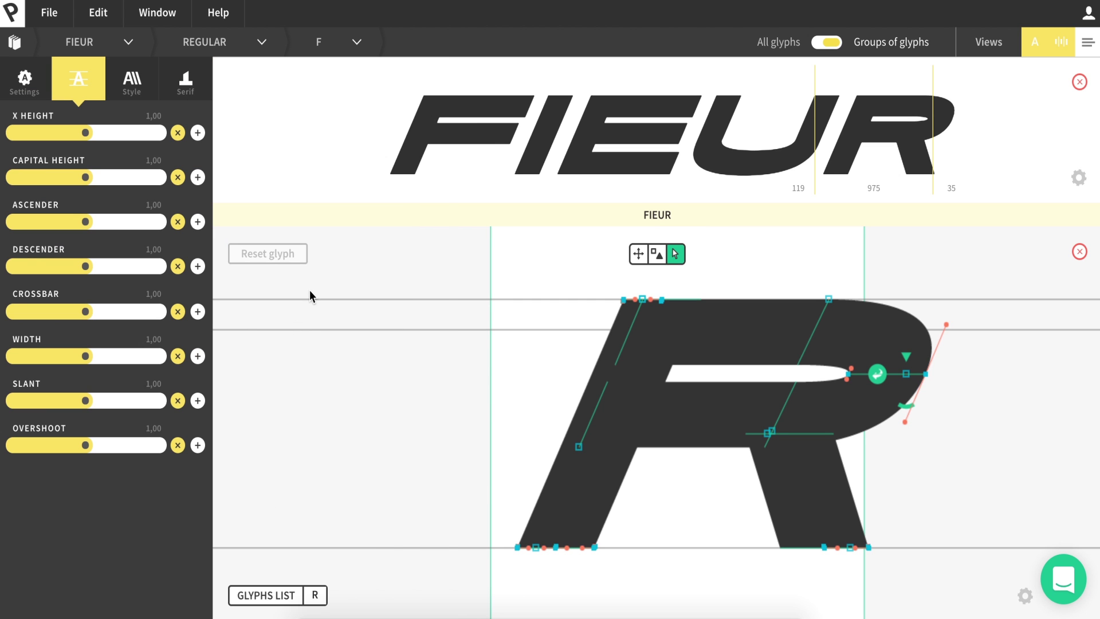
pyautogui.click(132, 79)
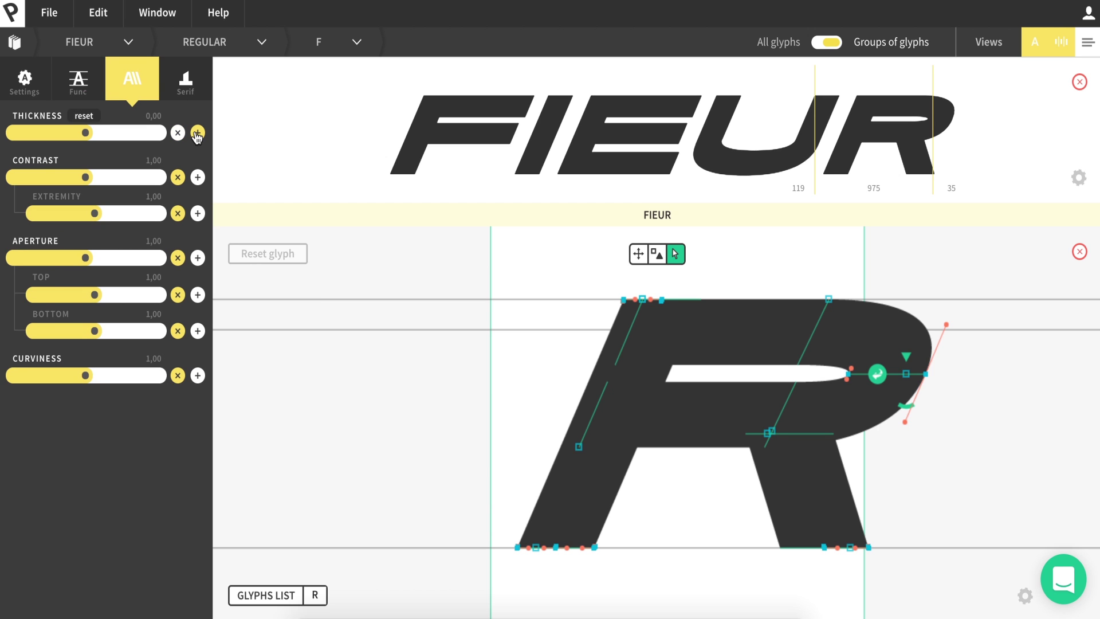
pyautogui.moveTo(86, 134); pyautogui.dragTo(2, 137)
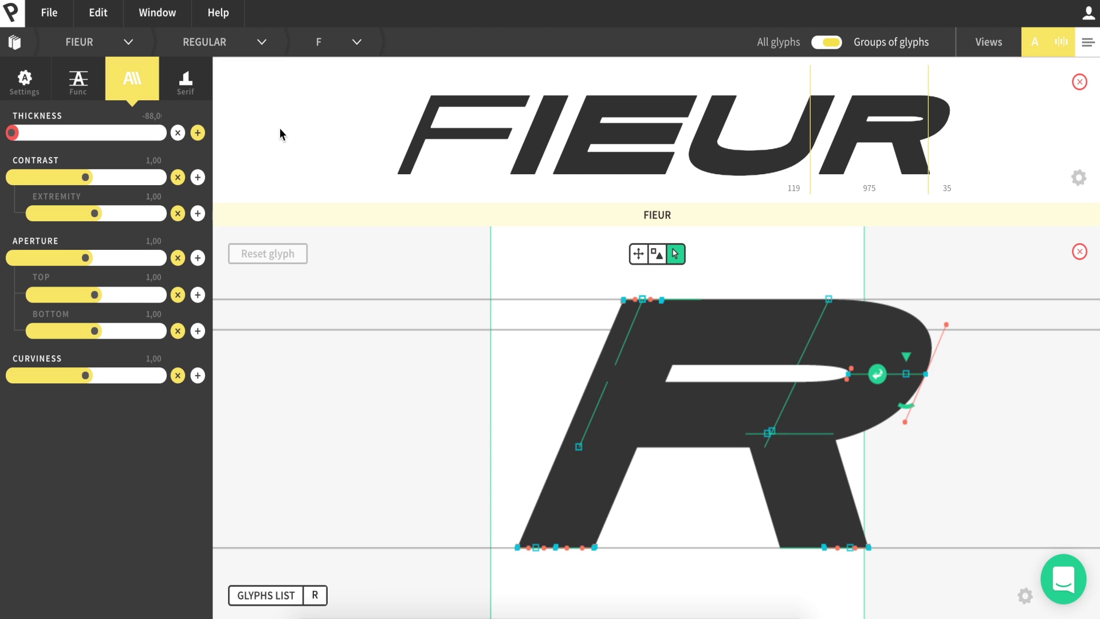
# - Switch to the I group and set its additive serif width to 99.97 and serif height to 80.99
pyautogui.click(362, 42)
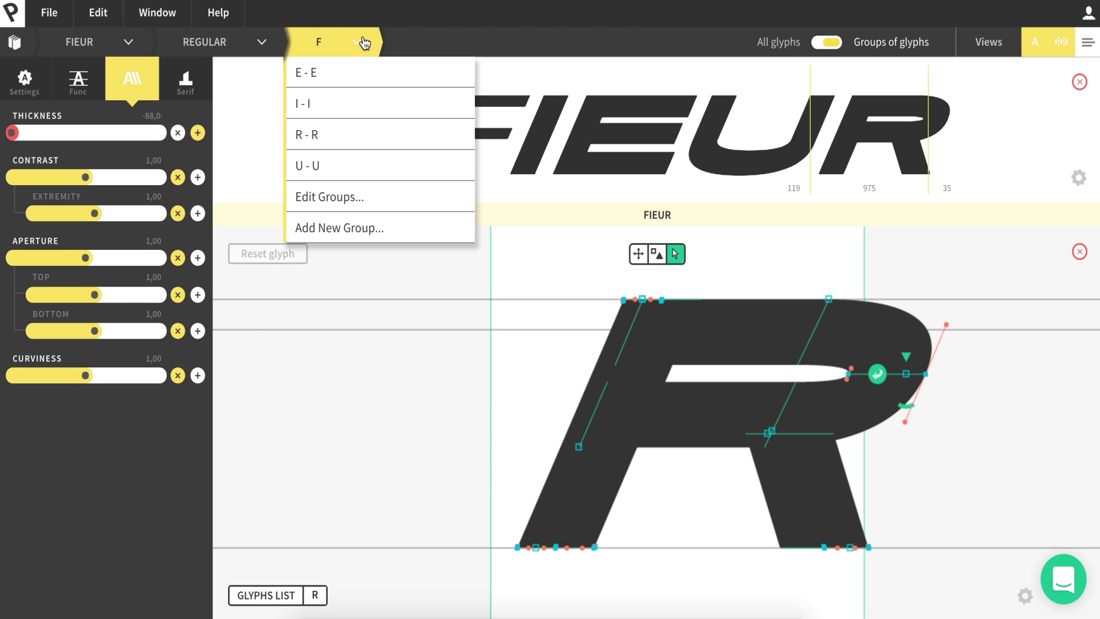
pyautogui.click(326, 104)
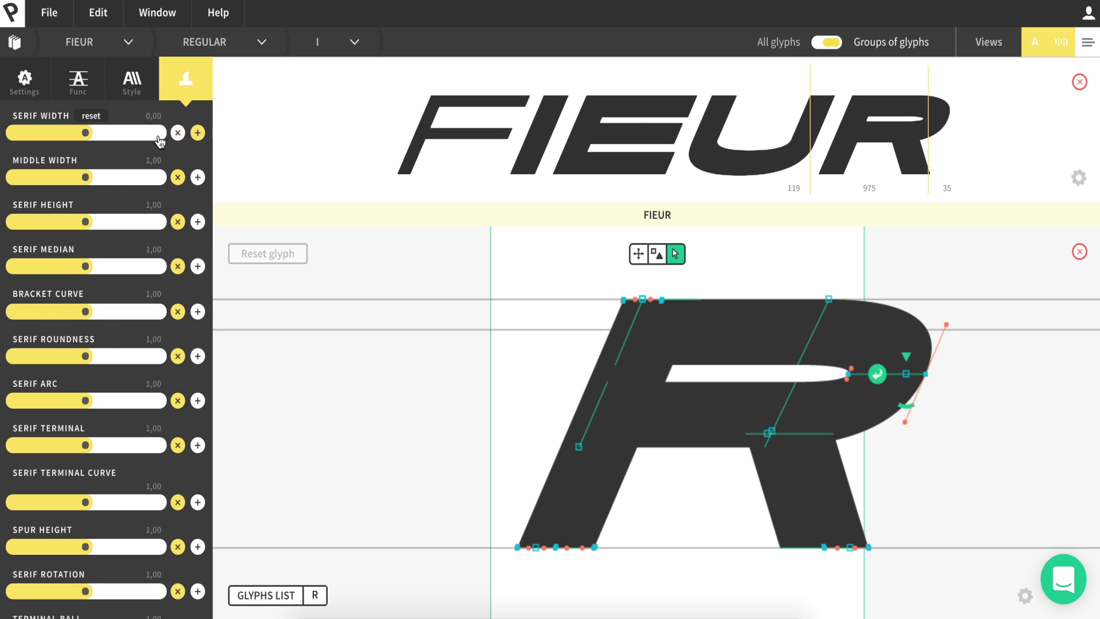
pyautogui.moveTo(87, 137); pyautogui.dragTo(290, 157)
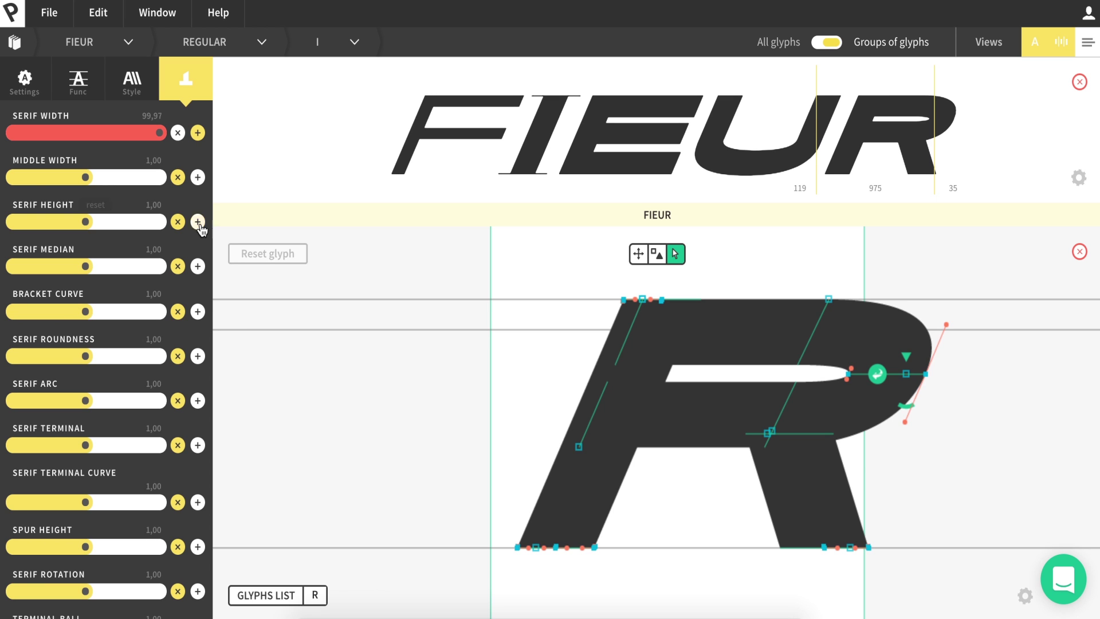
pyautogui.moveTo(87, 229); pyautogui.dragTo(176, 228)
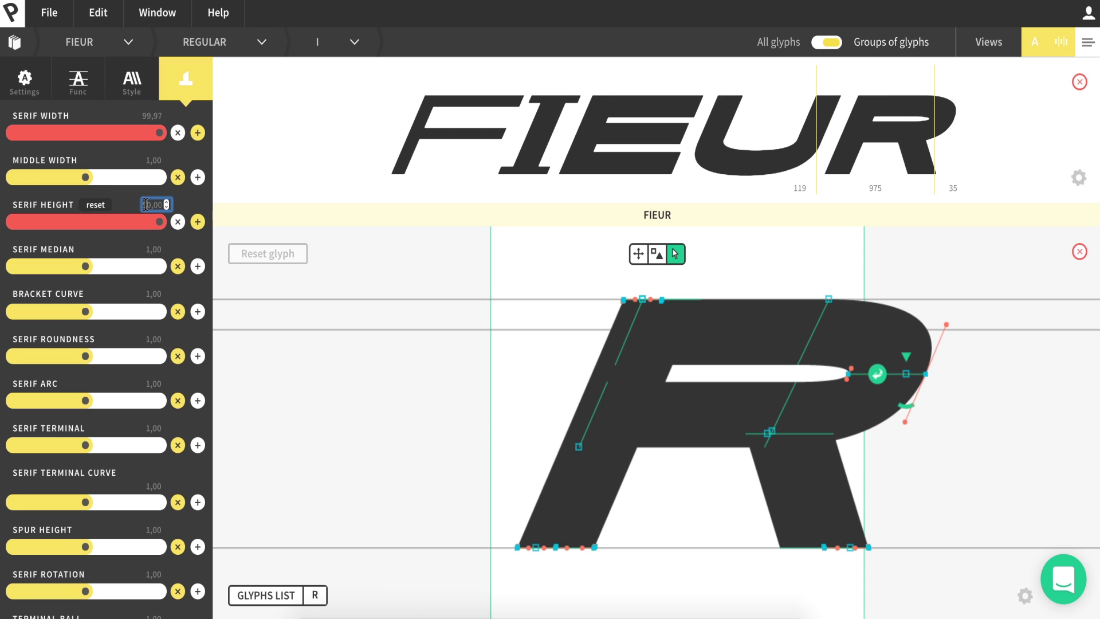
pyautogui.write('60')
pyautogui.write('80,99')
# - Set the I group's relative thickness to 0.59
pyautogui.click(86, 91)
pyautogui.click(131, 79)
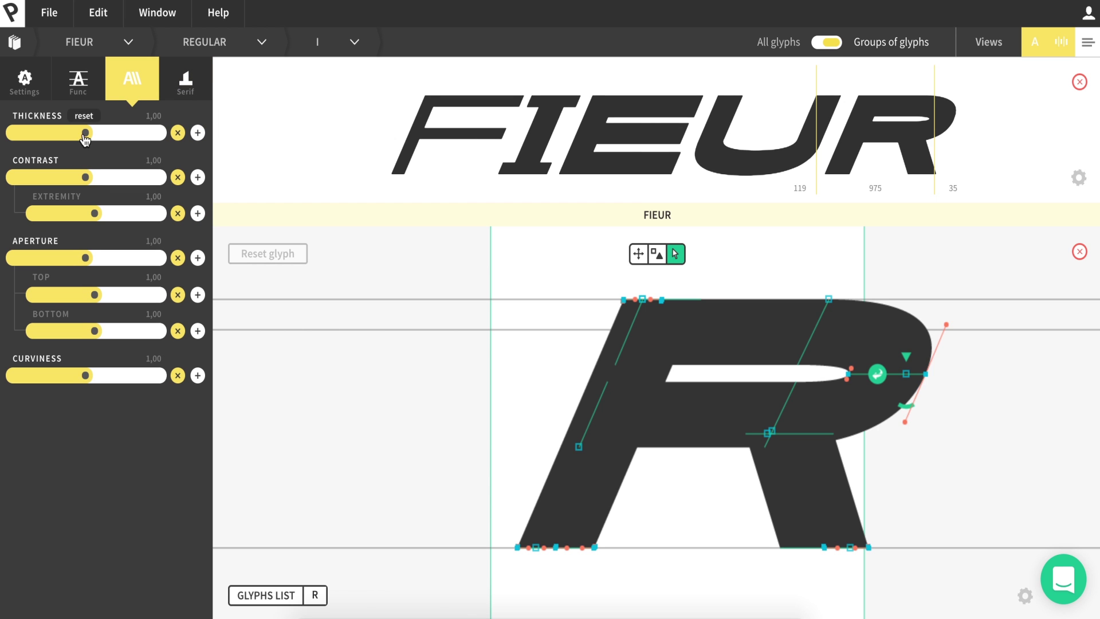
pyautogui.moveTo(85, 136); pyautogui.dragTo(24, 140)
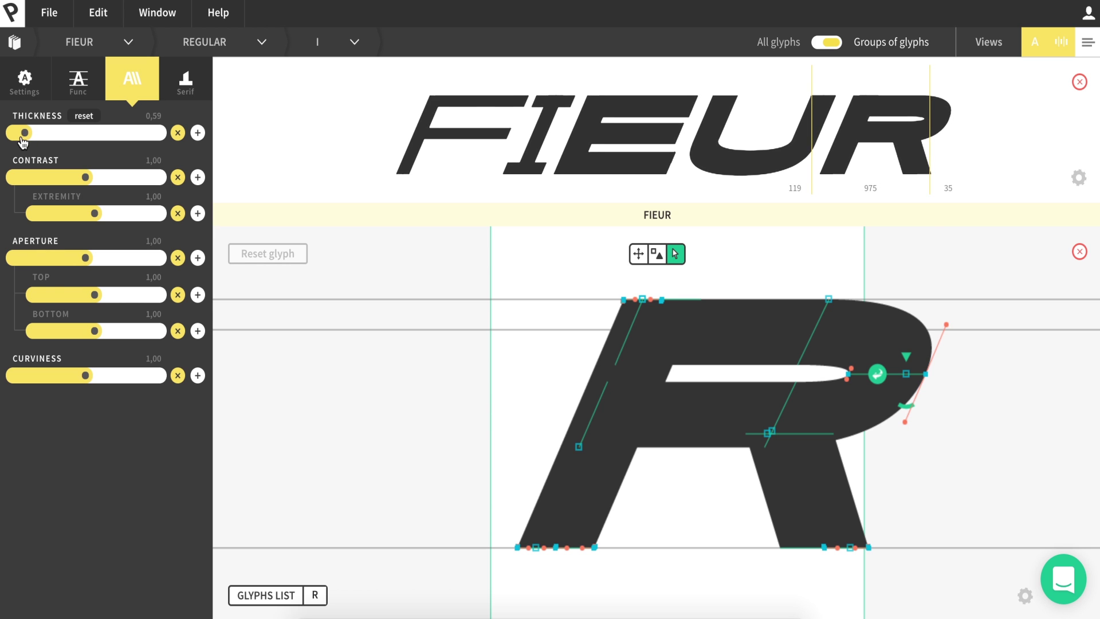
# - Slightly reduce the E group's thickness and raise the U group's additive thickness to 30.17
pyautogui.click(355, 42)
pyautogui.click(332, 71)
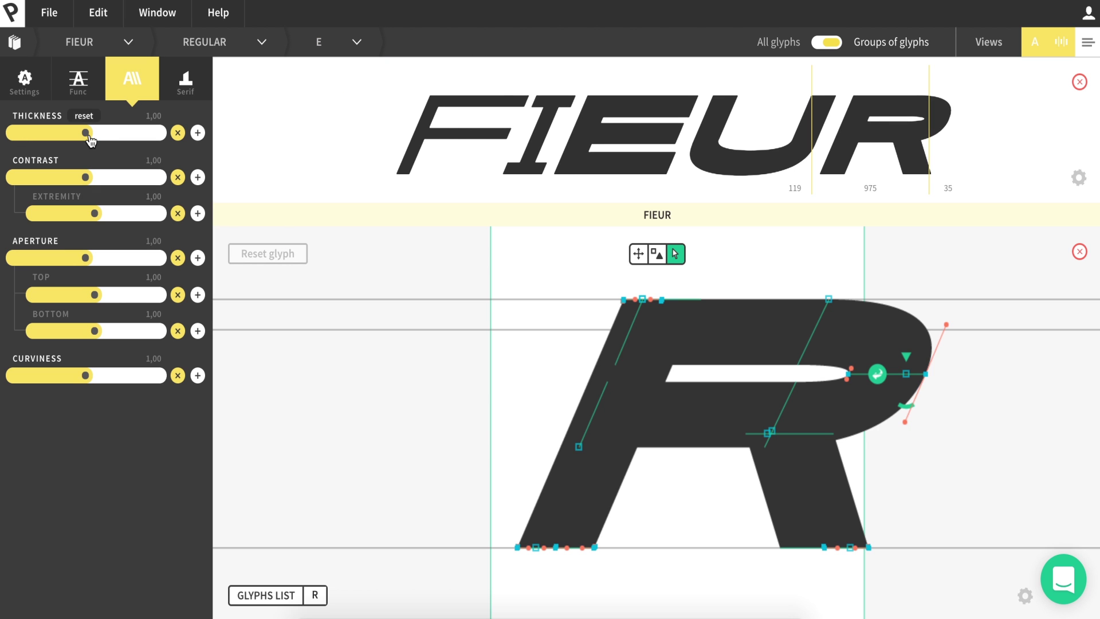
pyautogui.moveTo(77, 138); pyautogui.dragTo(161, 115)
pyautogui.write('0')
pyautogui.click(256, 104)
pyautogui.moveTo(85, 138); pyautogui.dragTo(64, 139)
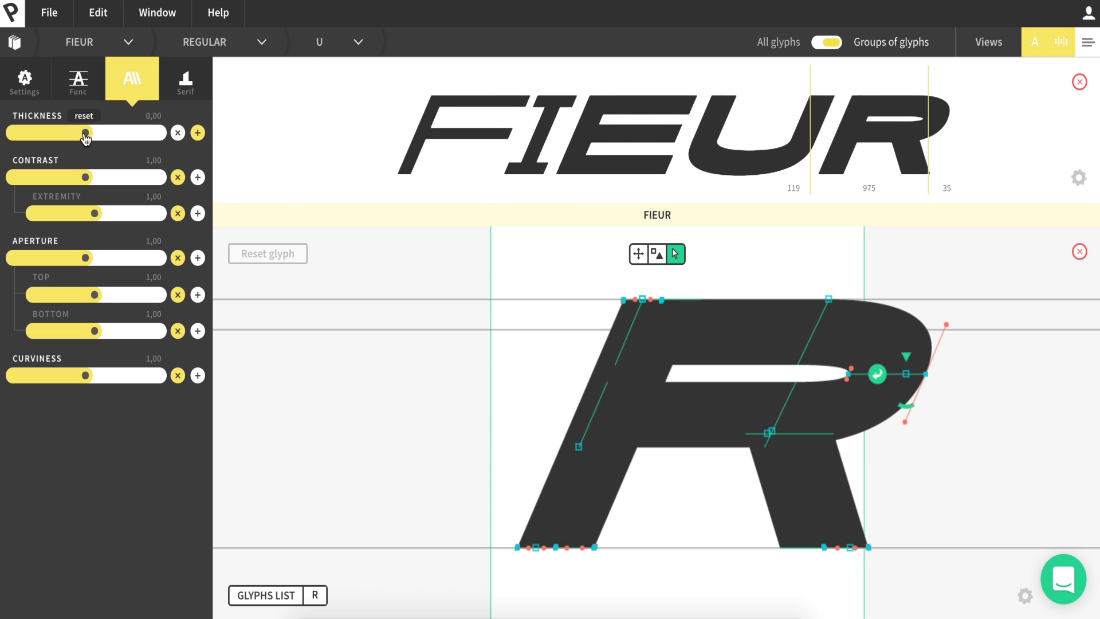
pyautogui.moveTo(85, 137); pyautogui.dragTo(112, 135)
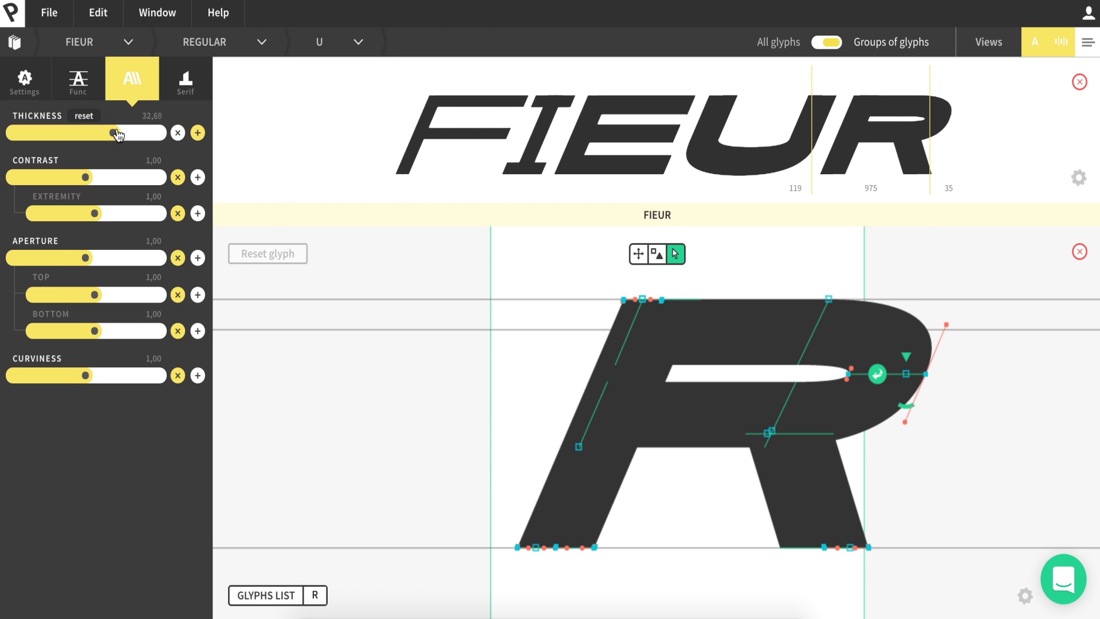
# - Switch to the R group and lower the R's crossbar by moving its stem node and lower bowl node down
pyautogui.click(328, 45)
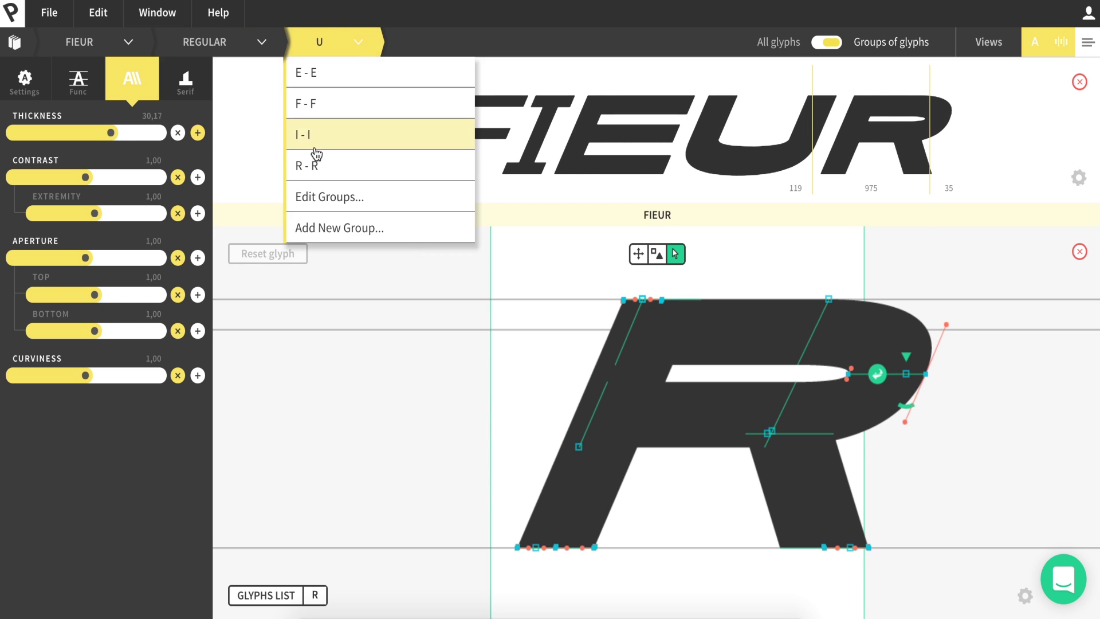
pyautogui.click(312, 162)
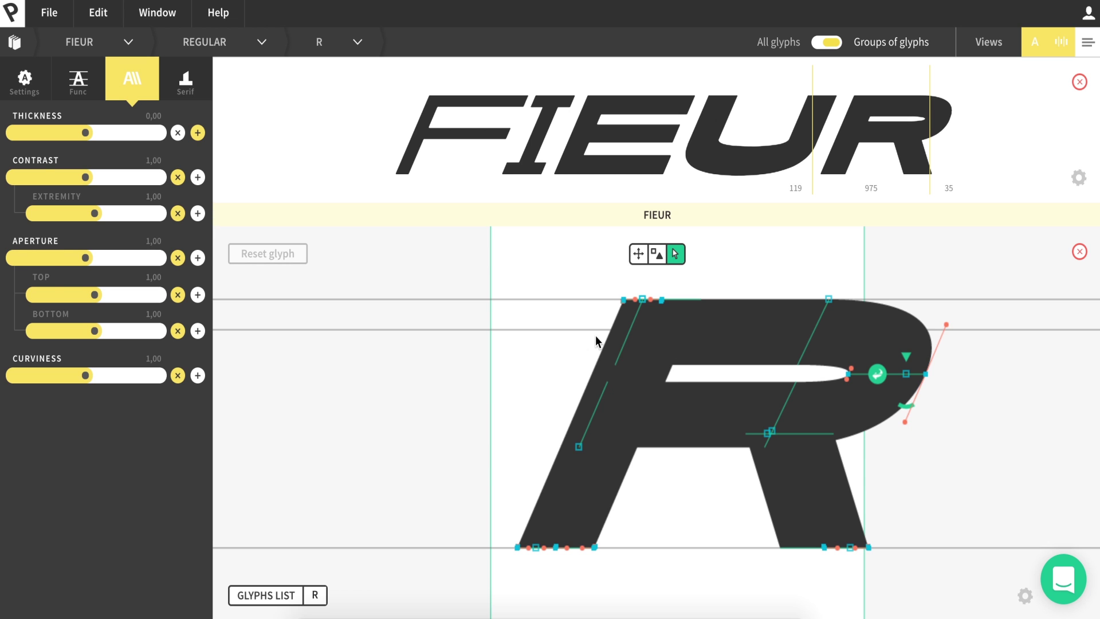
pyautogui.moveTo(579, 448); pyautogui.dragTo(555, 474)
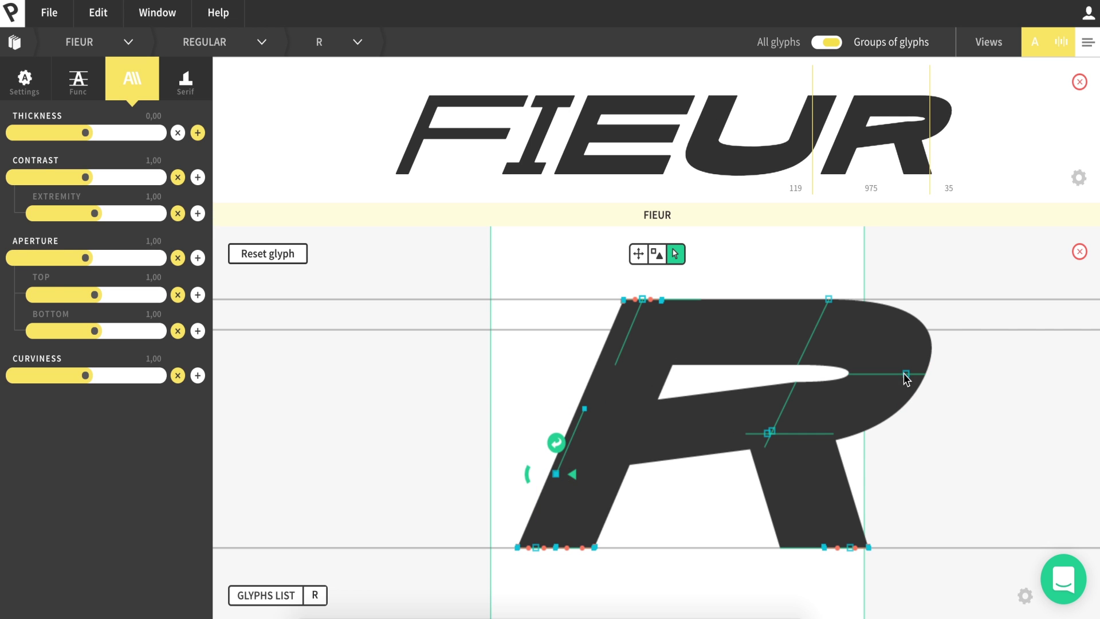
pyautogui.moveTo(768, 433); pyautogui.dragTo(766, 457)
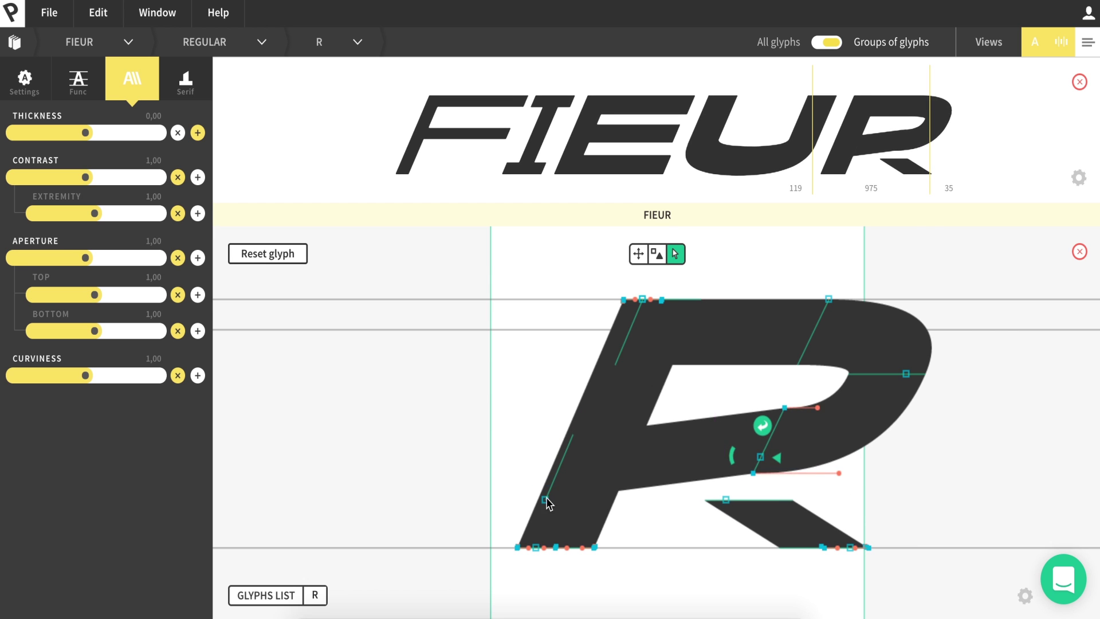
pyautogui.moveTo(567, 466); pyautogui.dragTo(576, 463)
# - Lower the R's outer bowl node, raise the leg's top to meet the bowl, and widen the glyph to about 1129
pyautogui.moveTo(905, 376); pyautogui.dragTo(897, 390)
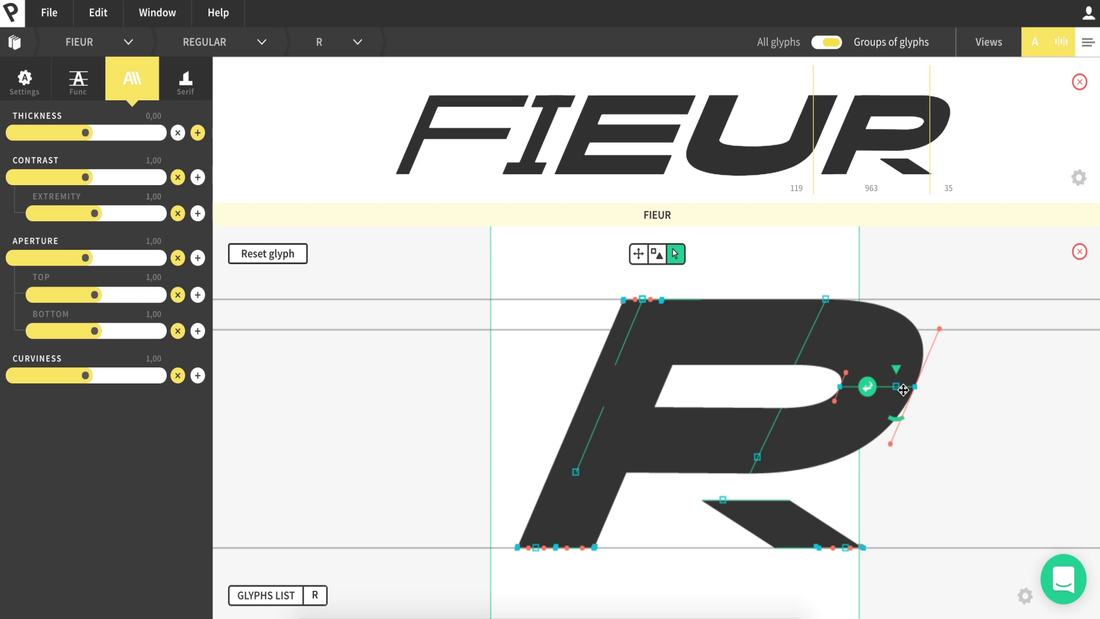
pyautogui.moveTo(725, 496); pyautogui.dragTo(747, 462)
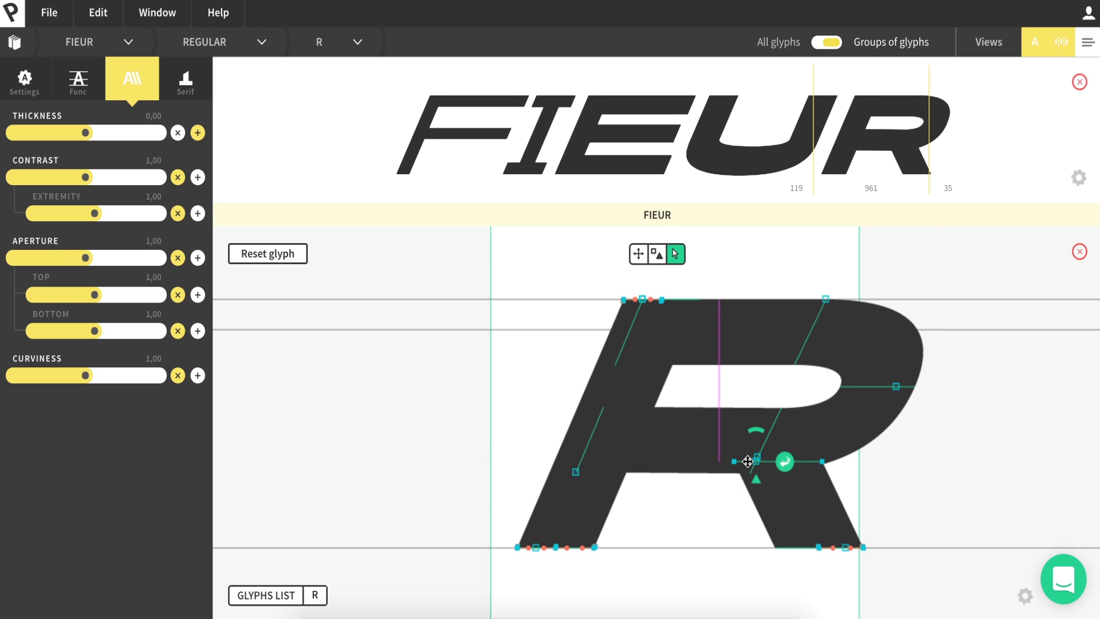
pyautogui.click(896, 387)
pyautogui.moveTo(936, 328); pyautogui.dragTo(986, 331)
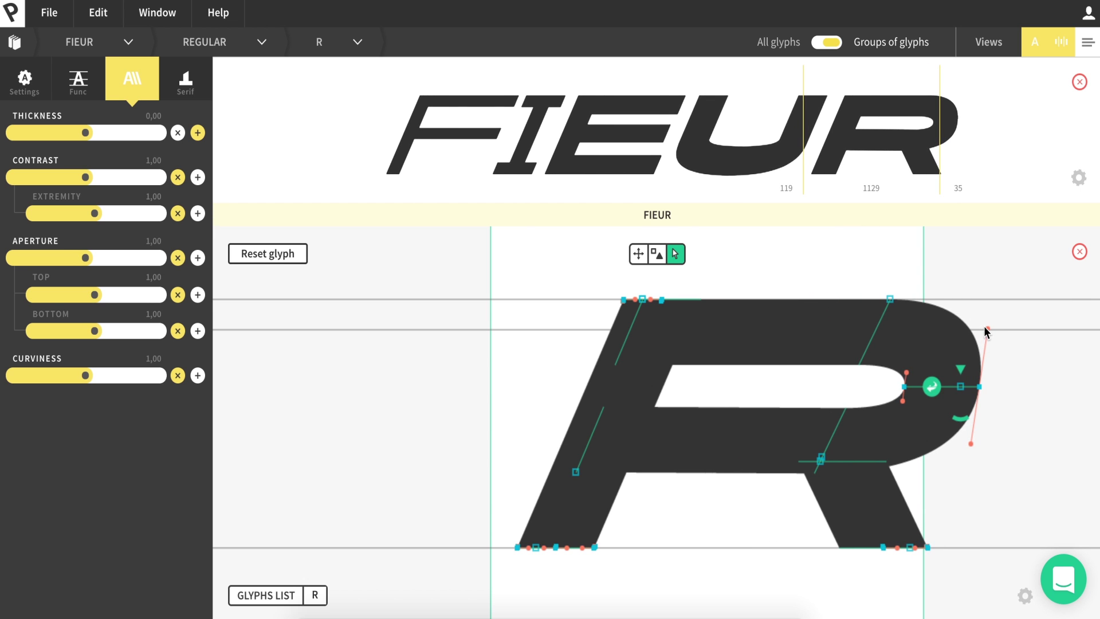
# - Open the U glyph and adjust the inner node of its bottom curve
pyautogui.click(744, 171)
pyautogui.click(711, 551)
pyautogui.moveTo(752, 462); pyautogui.dragTo(747, 476)
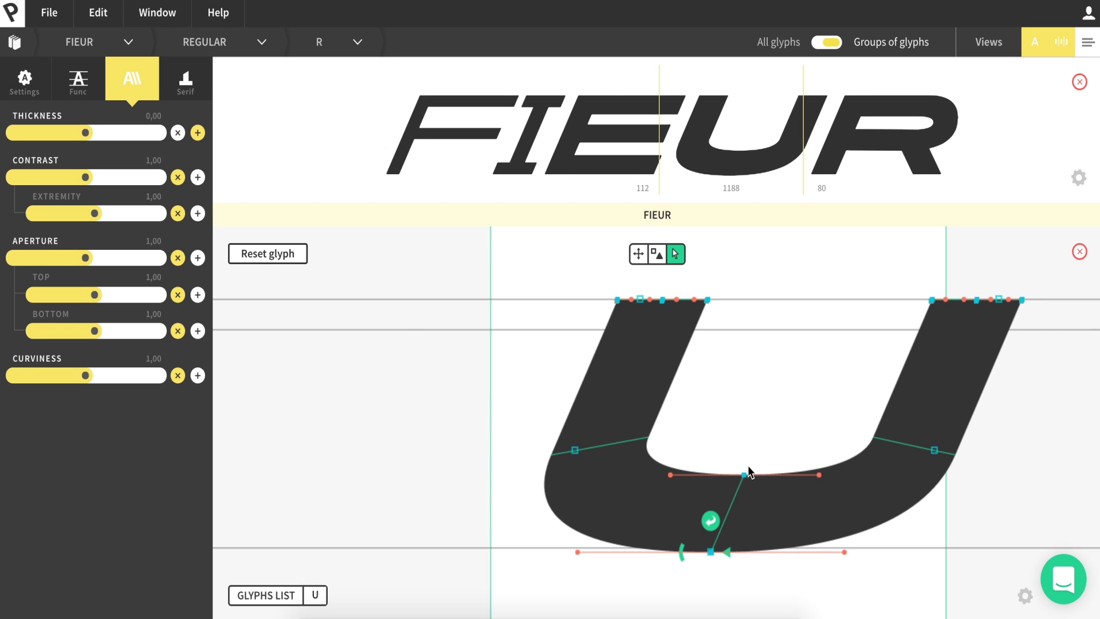
# - Switch to the U group and set its additive width to -0.68
pyautogui.click(362, 44)
pyautogui.click(319, 172)
pyautogui.click(198, 356)
pyautogui.moveTo(85, 356); pyautogui.dragTo(64, 361)
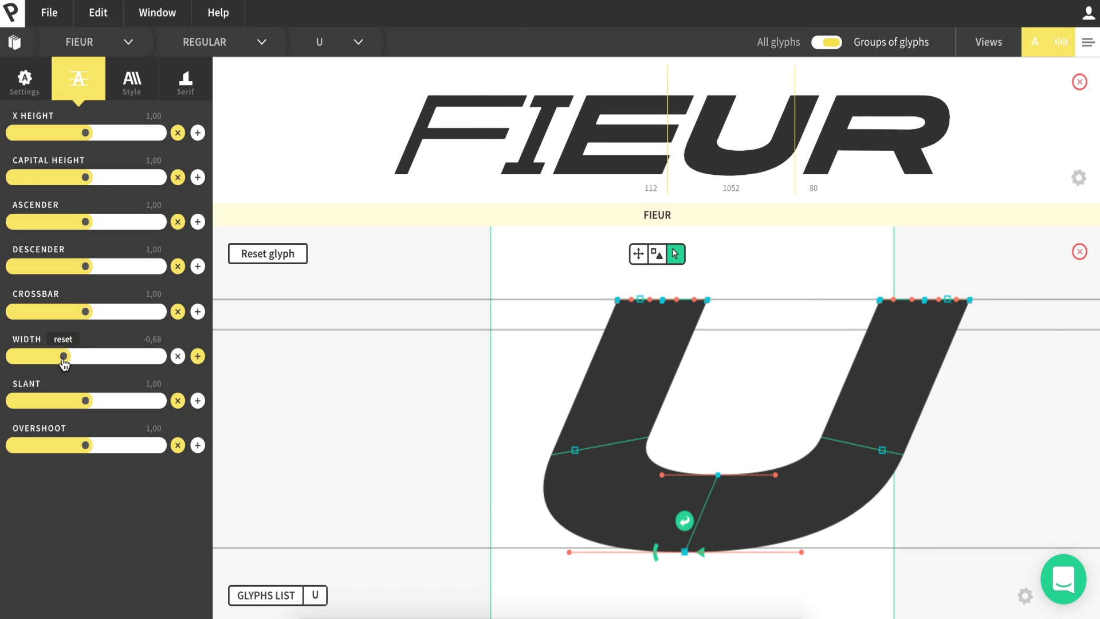
# - Switch to the E group and reduce its width
pyautogui.click(358, 42)
pyautogui.click(319, 71)
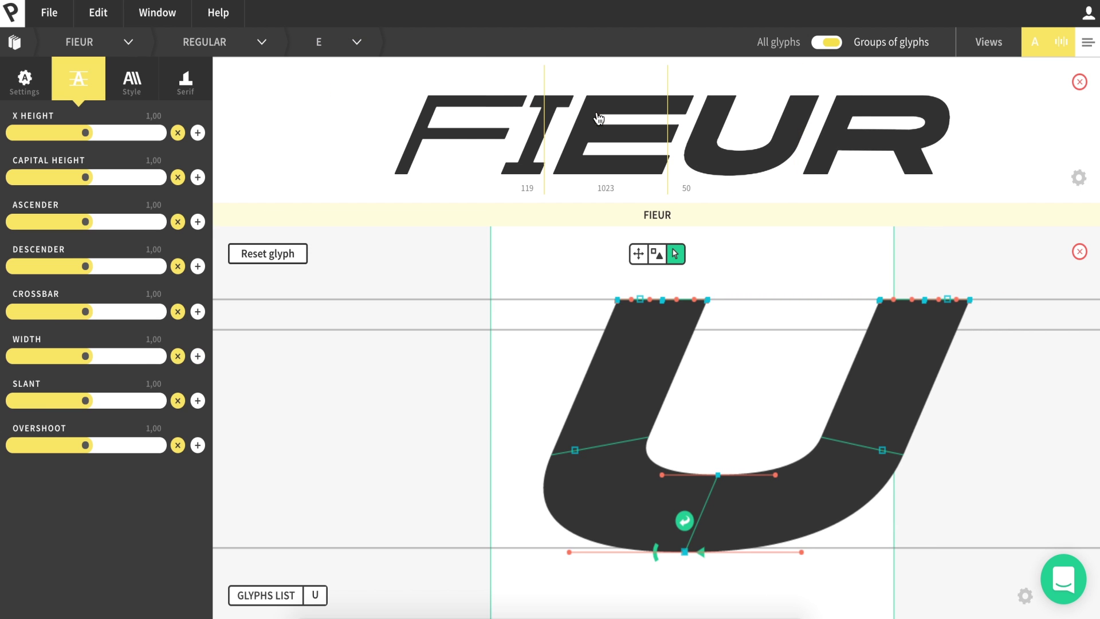
pyautogui.moveTo(89, 364); pyautogui.dragTo(59, 365)
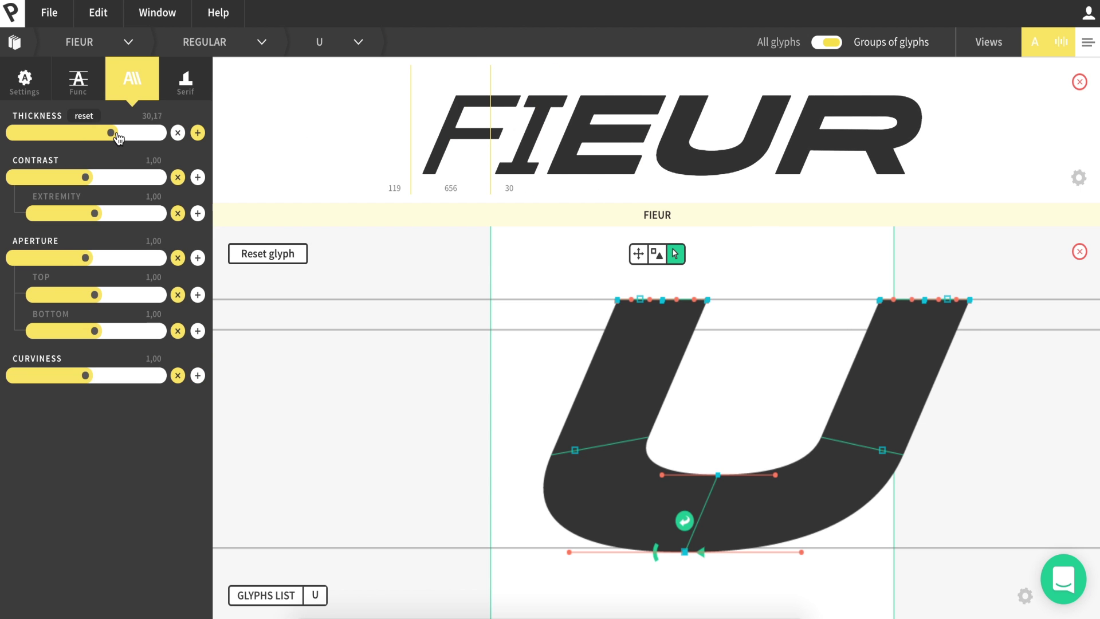
# - Increase the thickness of the U group and set the R group's thickness to 26.82
pyautogui.moveTo(117, 134)
pyautogui.mouseDown()
pyautogui.moveTo(136, 135)
pyautogui.moveTo(110, 135)
pyautogui.mouseUp()
pyautogui.click(358, 42)
pyautogui.click(319, 150)
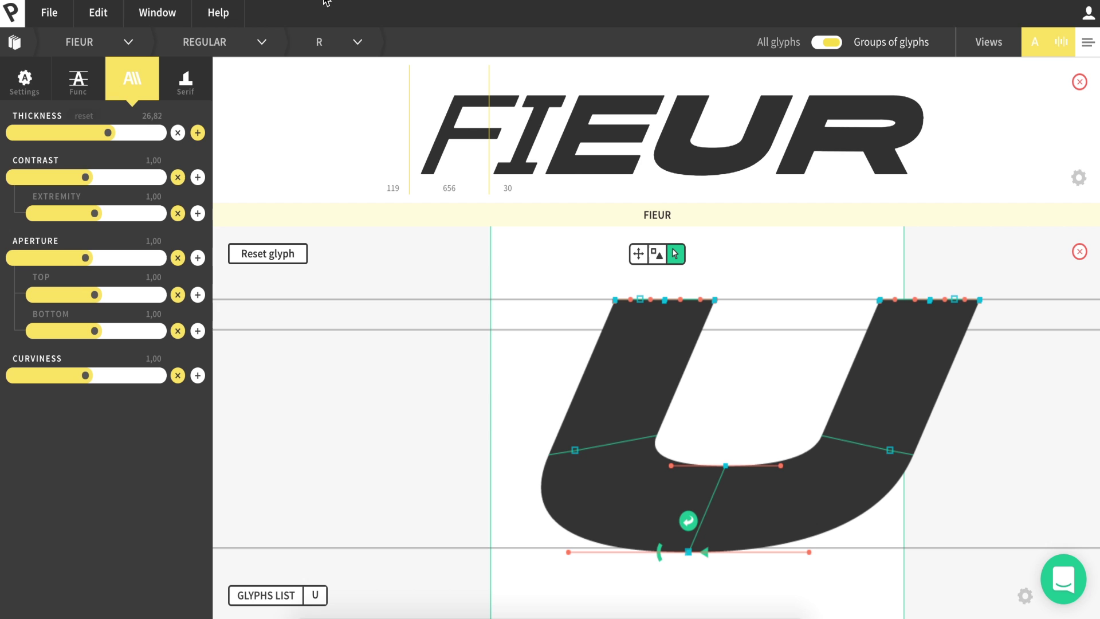
# - Set the slant to 30 and the spacing to -0.26 for all glyphs
pyautogui.click(771, 45)
pyautogui.click(77, 79)
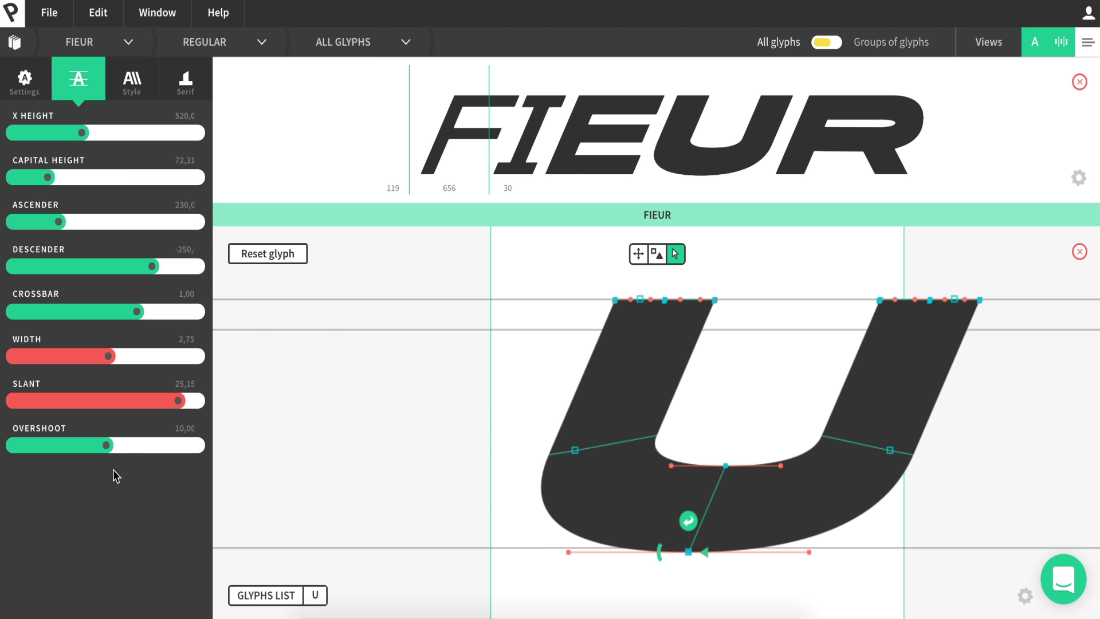
pyautogui.moveTo(182, 407); pyautogui.dragTo(216, 400)
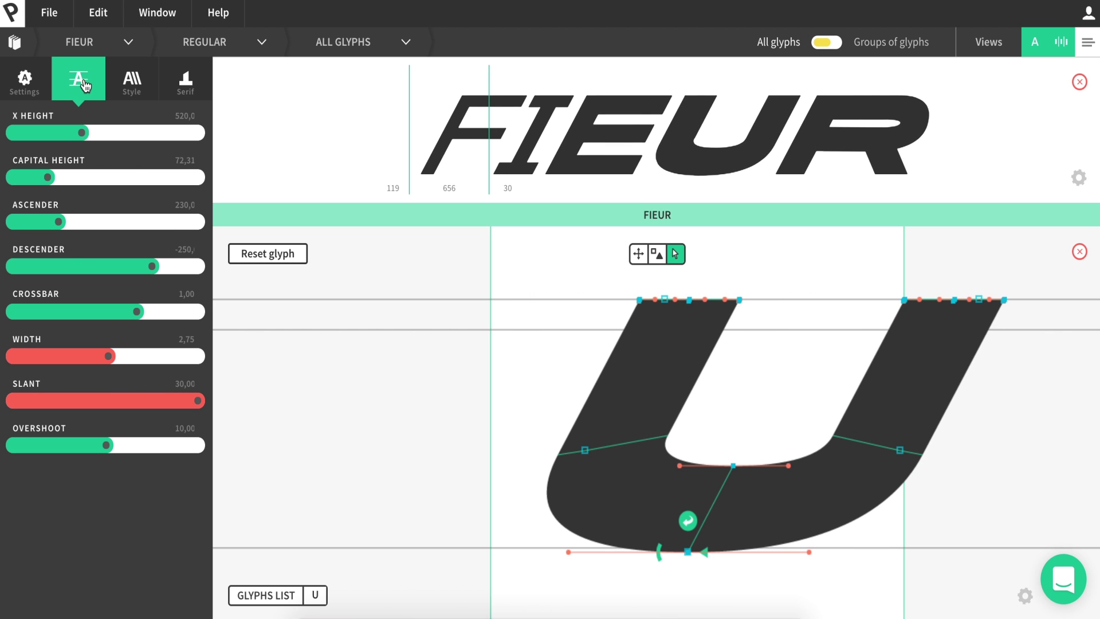
pyautogui.click(124, 81)
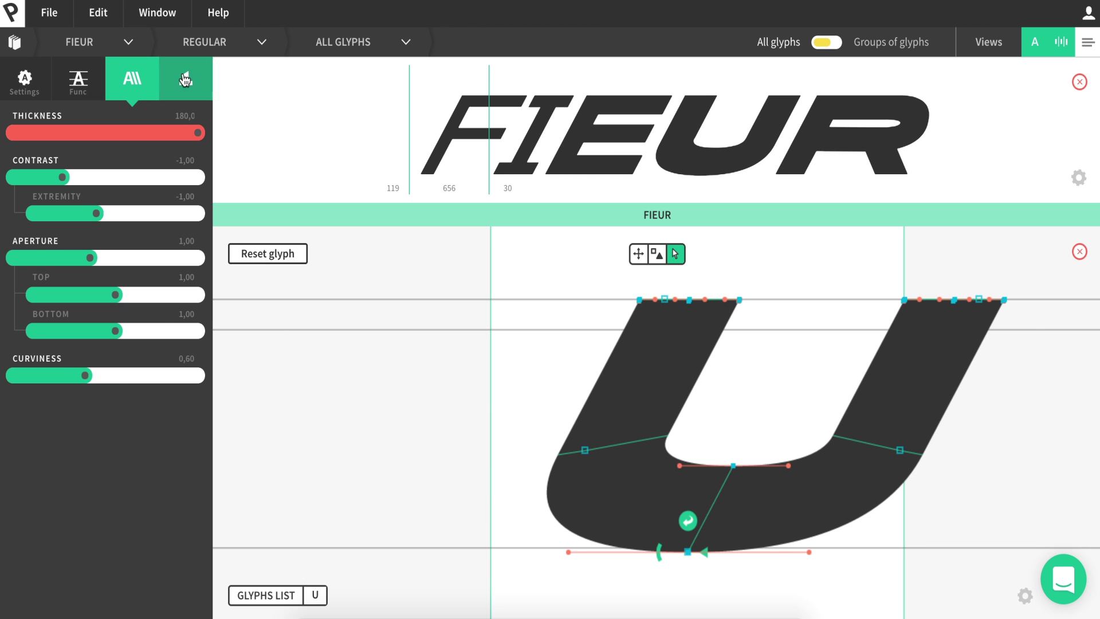
pyautogui.click(34, 80)
pyautogui.moveTo(60, 133)
pyautogui.mouseDown()
pyautogui.moveTo(32, 136)
pyautogui.moveTo(47, 123)
pyautogui.mouseUp()
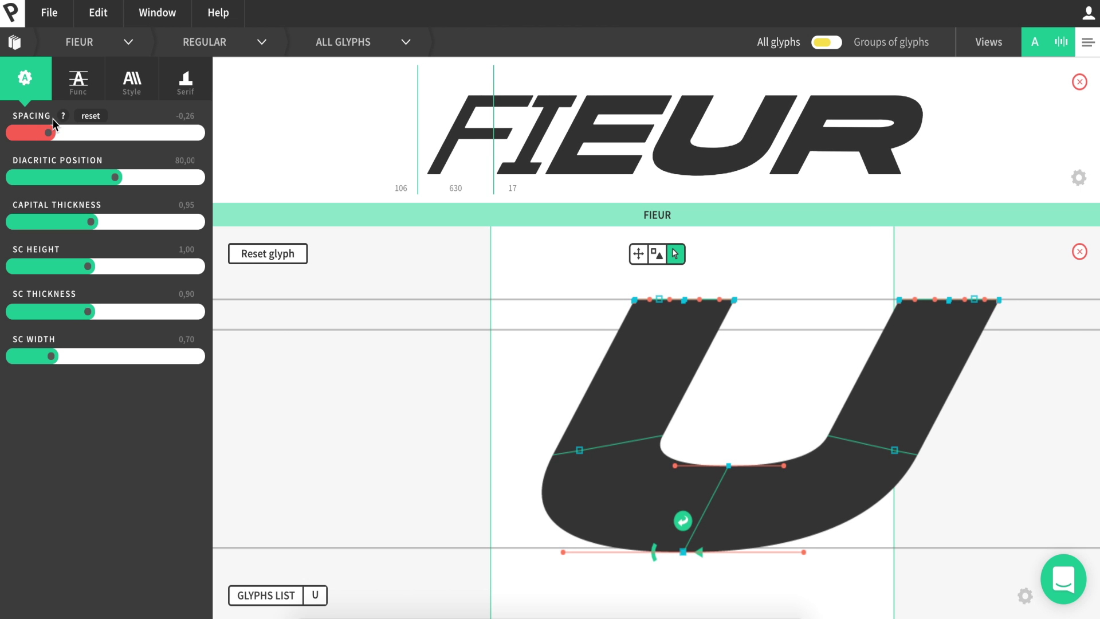
# - Switch to the E group and reduce its spacing to tighten it against the U
pyautogui.click(341, 41)
pyautogui.click(323, 74)
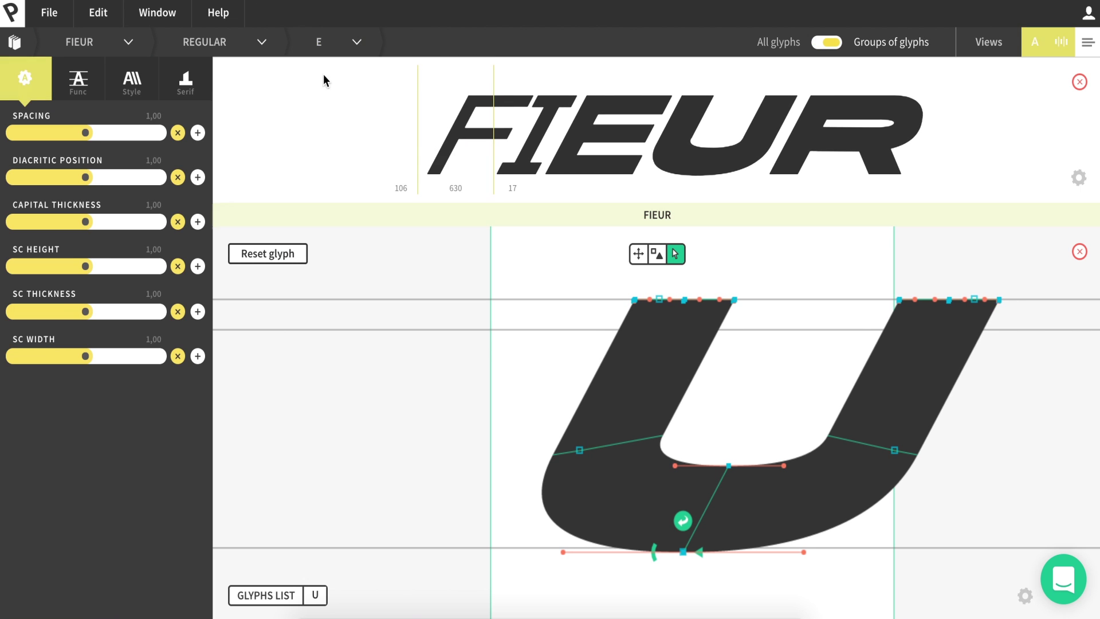
pyautogui.moveTo(88, 134)
pyautogui.mouseDown()
pyautogui.moveTo(41, 135)
pyautogui.moveTo(86, 135)
pyautogui.mouseUp()
# - Switch to the R group and set its spacing to -1.16
pyautogui.click(358, 42)
pyautogui.click(308, 141)
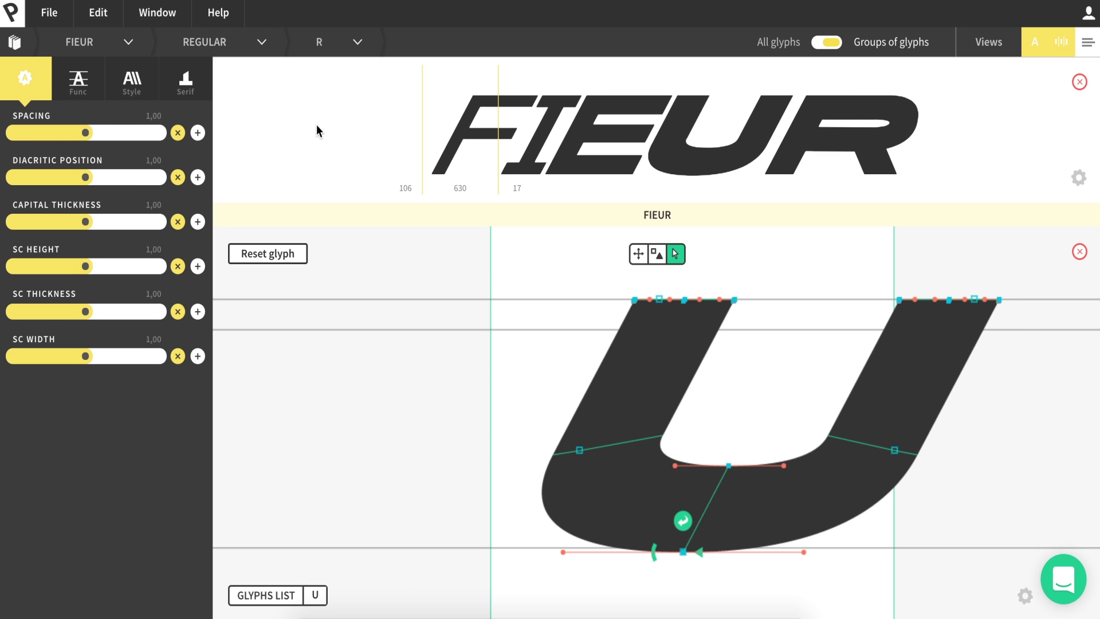
pyautogui.click(342, 43)
pyautogui.click(342, 53)
pyautogui.moveTo(87, 134); pyautogui.dragTo(42, 138)
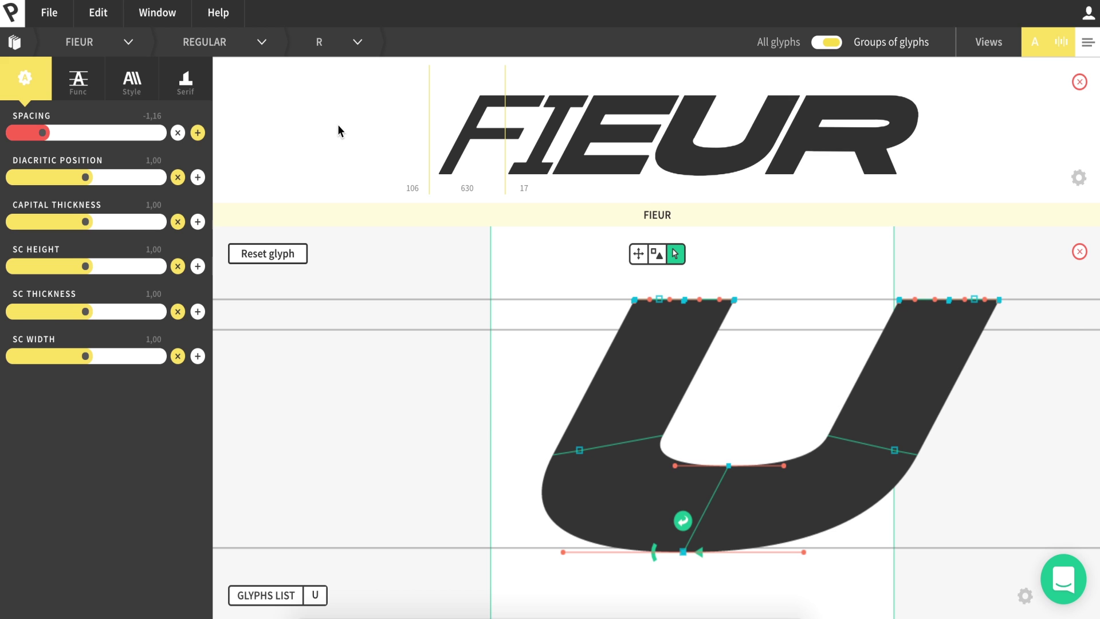
# - Export the finished FIEUR font
pyautogui.click(49, 13)
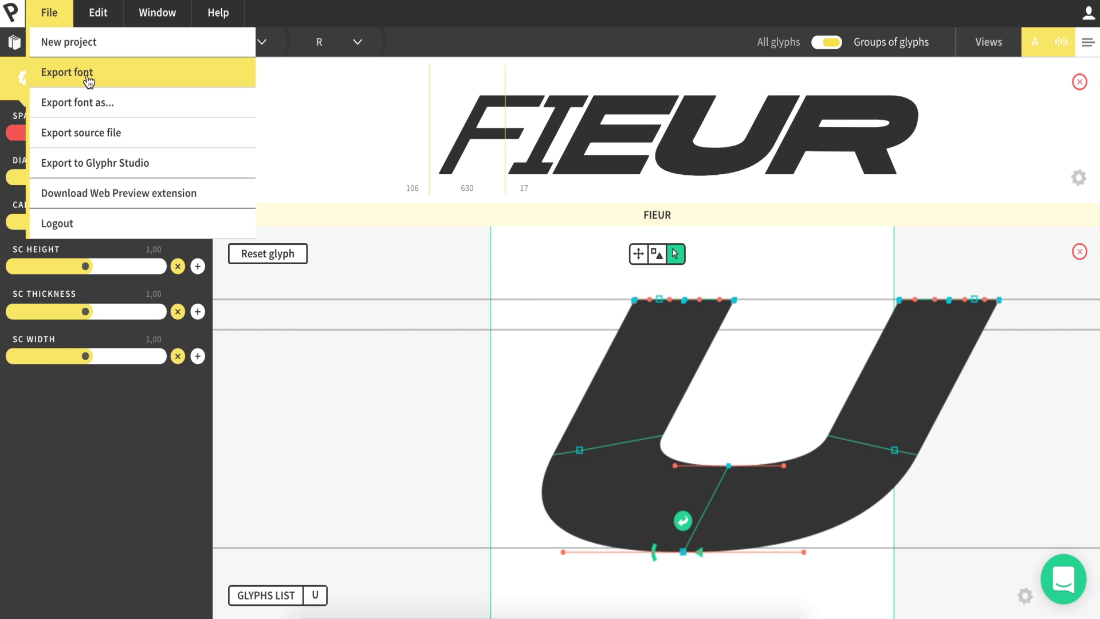
# - In Adobe Illustrator, blend the two horizontal black bars beside the F using 2 specified steps
pyautogui.moveTo(235, 292); pyautogui.dragTo(234, 312)
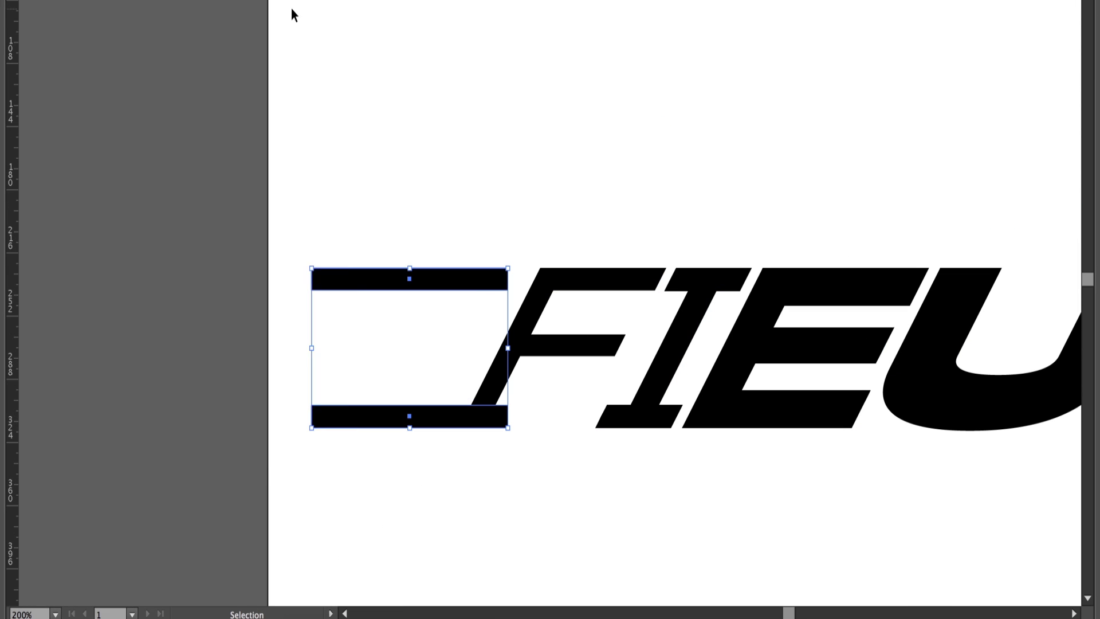
pyautogui.click(292, 6)
pyautogui.click(412, 319)
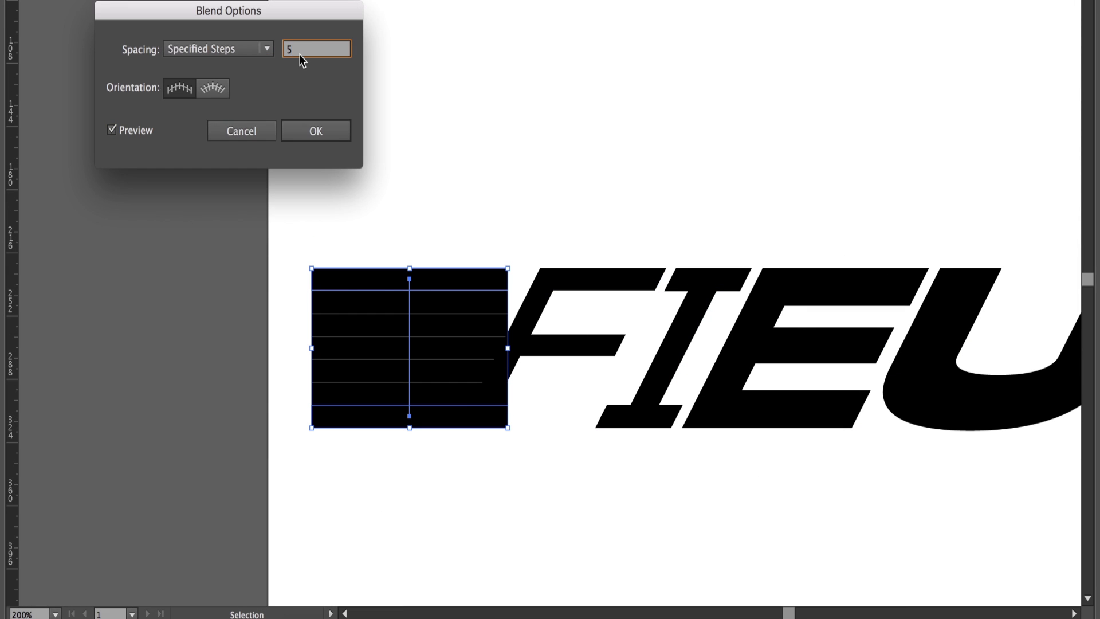
pyautogui.press('Down')
pyautogui.press('Down')
pyautogui.press('Down')
pyautogui.click(316, 131)
# - Shorten the top bar by moving the corner points of its right end left, clear of the F
pyautogui.press('super+equal')
pyautogui.press('super+equal')
pyautogui.moveTo(449, 277); pyautogui.dragTo(515, 277)
pyautogui.press('F7')
pyautogui.press('a')
pyautogui.moveTo(550, 229); pyautogui.dragTo(522, 298)
pyautogui.press('Left')
pyautogui.press('Left')
pyautogui.press('Left')
pyautogui.press('Left')
pyautogui.press('Left')
pyautogui.press('Left')
pyautogui.press('Left')
pyautogui.press('Left')
pyautogui.press('Left')
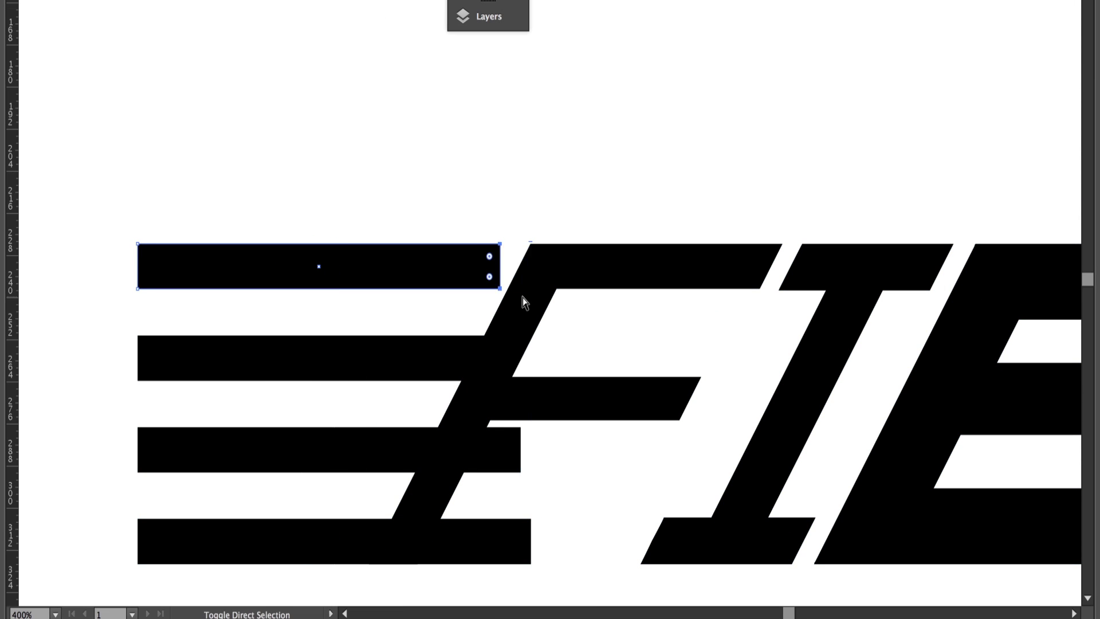
# - Undo the last nudge and shift the bars' corner points so their ends slant parallel to the F's stem
pyautogui.press('super+z')
pyautogui.keyDown('shift'); pyautogui.click(531, 564); pyautogui.keyUp('shift')
pyautogui.hotkey('shift', 'Left')
pyautogui.keyDown('shift'); pyautogui.click(137, 519); pyautogui.keyUp('shift')
pyautogui.hotkey('shift', 'Right')
pyautogui.click(492, 232)
pyautogui.press('super+minus')
pyautogui.moveTo(465, 473); pyautogui.dragTo(360, 473)
pyautogui.press('super+minus')
pyautogui.press('super+minus')
pyautogui.press('super+minus')
pyautogui.click(550, 541)
# - Fill the four slanted bars with red and place them just left of the F
pyautogui.press('v')
pyautogui.click(488, 16)
pyautogui.click(557, 63)
pyautogui.moveTo(443, 246); pyautogui.dragTo(461, 246)
pyautogui.click(660, 437)
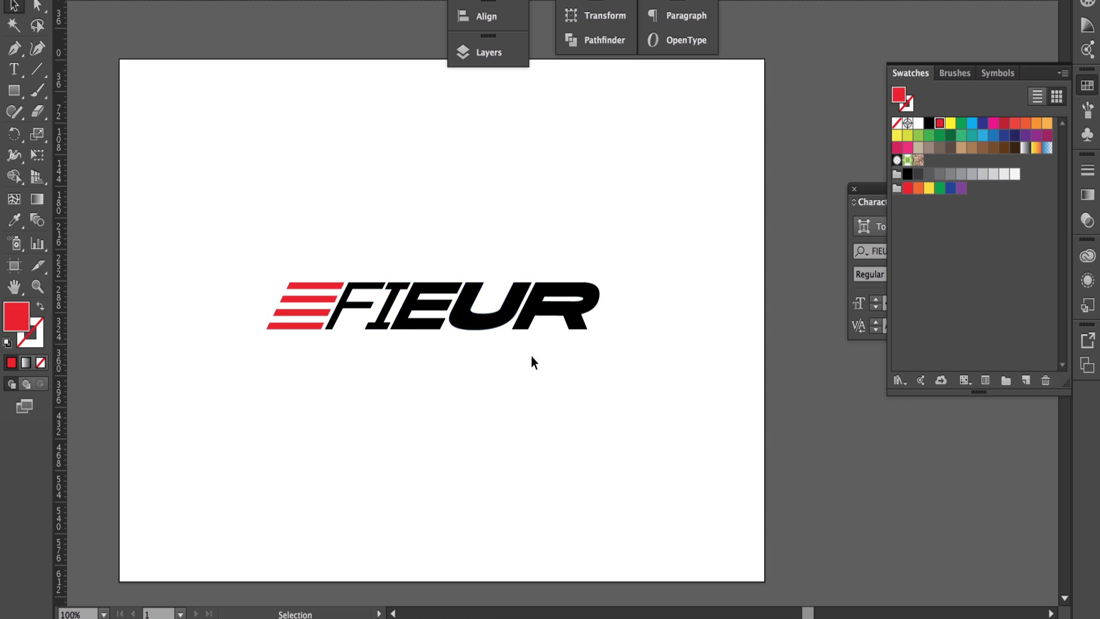
# - Recolour the FIEUR lettering white on a near-black background
pyautogui.click(570, 310)
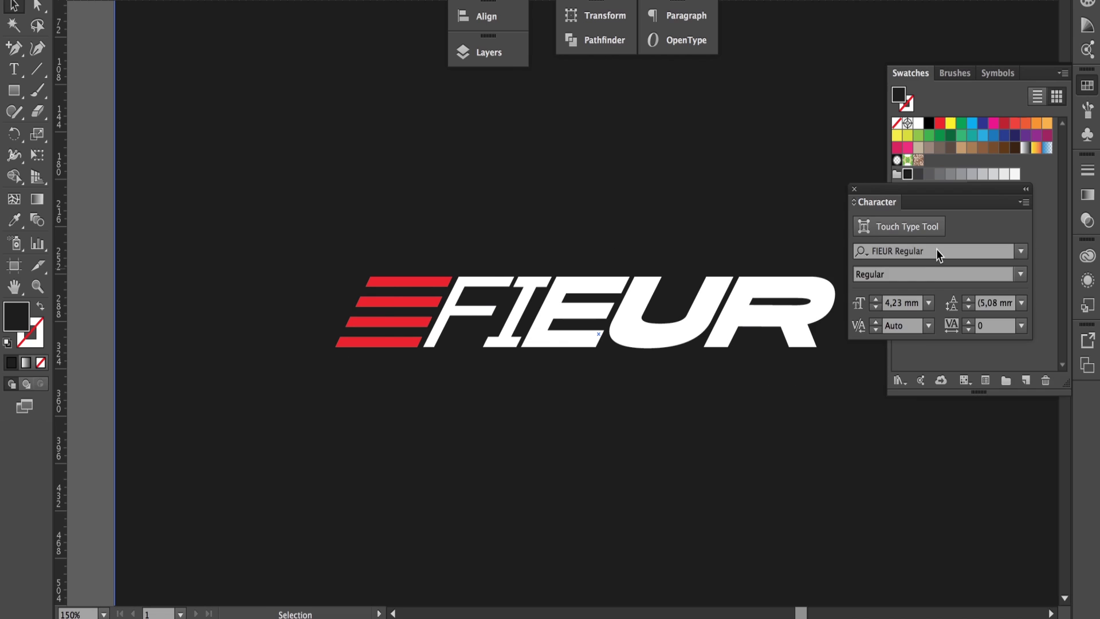
# - Add the tagline "WE SPEED UP MACHINES" below the logo in white PrototypoGrotesk Regular at 6 mm
pyautogui.press('Tab')
pyautogui.click(41, 348)
pyautogui.write('We speed up machines')
pyautogui.press('Escape')
pyautogui.press('Tab')
pyautogui.hotkey('shift', 'ctrl', 'k')
pyautogui.moveTo(307, 393); pyautogui.dragTo(552, 355)
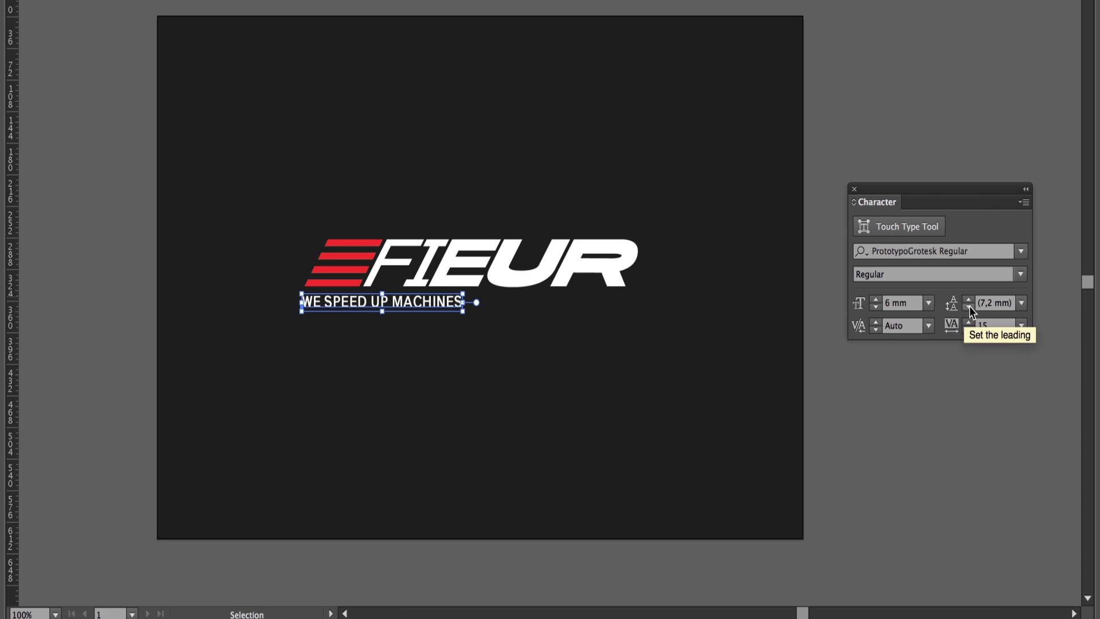
# - Increase the tagline's letter tracking and hide the character settings
pyautogui.click(992, 323)
pyautogui.hotkey('shift', 'Up')
pyautogui.hotkey('shift', 'Up')
pyautogui.hotkey('shift', 'Up')
pyautogui.hotkey('shift', 'Up')
pyautogui.hotkey('shift', 'Up')
pyautogui.hotkey('shift', 'Up')
pyautogui.hotkey('shift', 'Up')
pyautogui.hotkey('shift', 'Up')
pyautogui.hotkey('shift', 'Up')
pyautogui.click(836, 104)
pyautogui.press('super+t')
pyautogui.press('super+plus')
pyautogui.hscroll(-3, 586, 45)
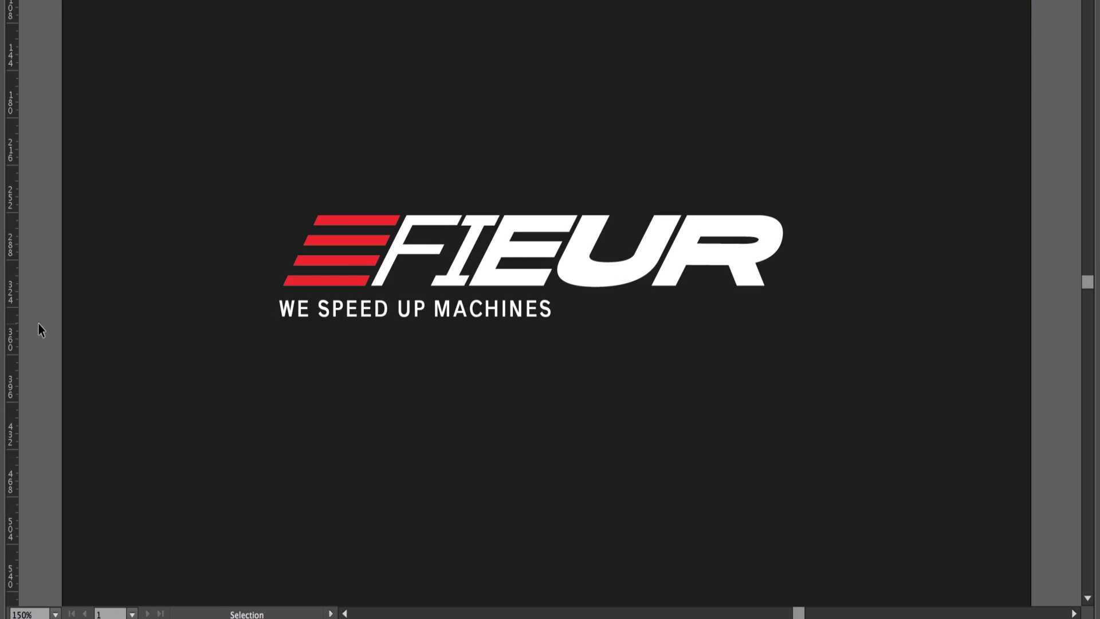